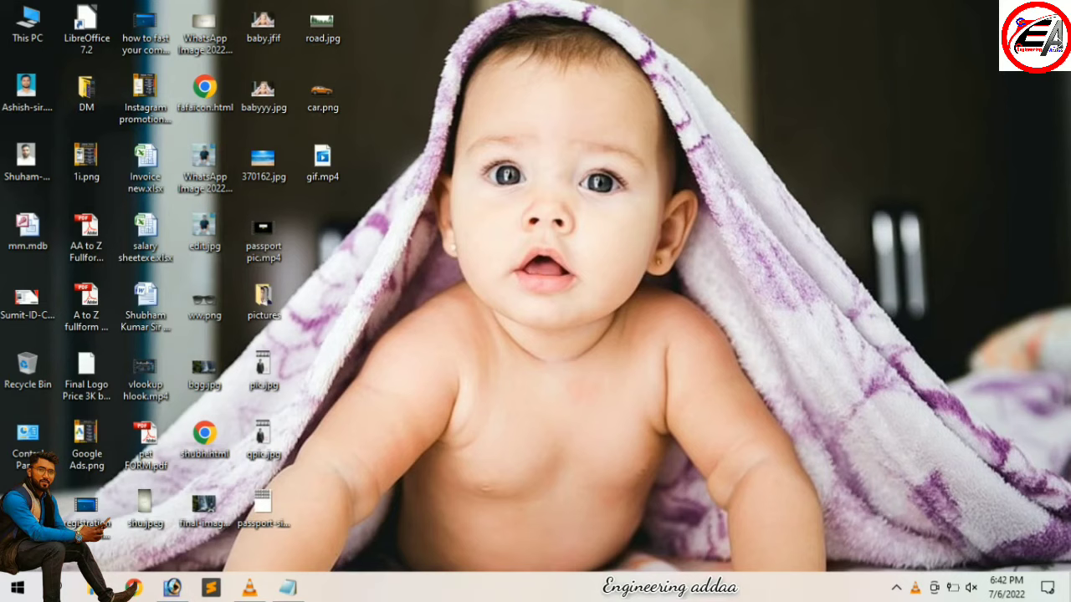
- Select both road.jpg and car.png on the desktop
left_click(322, 92)
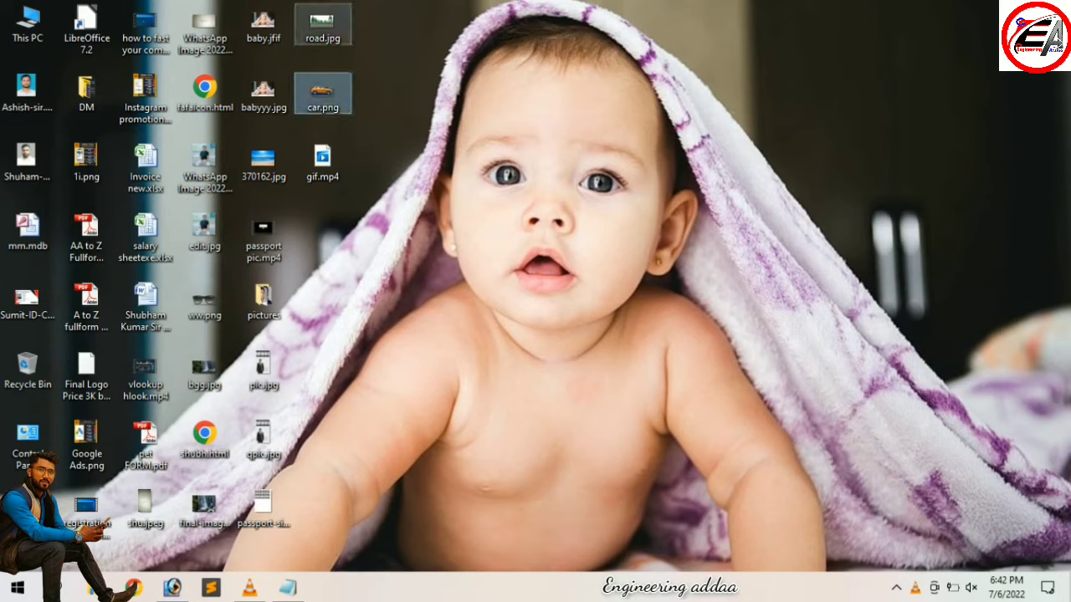
left_click(322, 25)
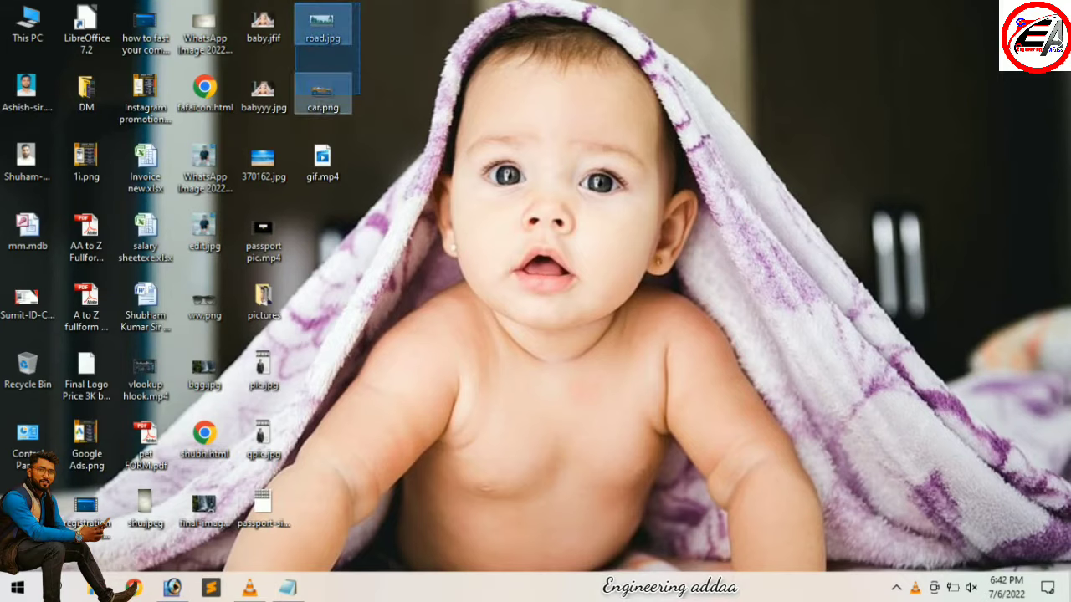
left_click(322, 92, "ctrl")
- Open road.jpg and car.png in Photoshop, arrange both windows, then close car.png
left_click_drag(323, 26, 173, 586)
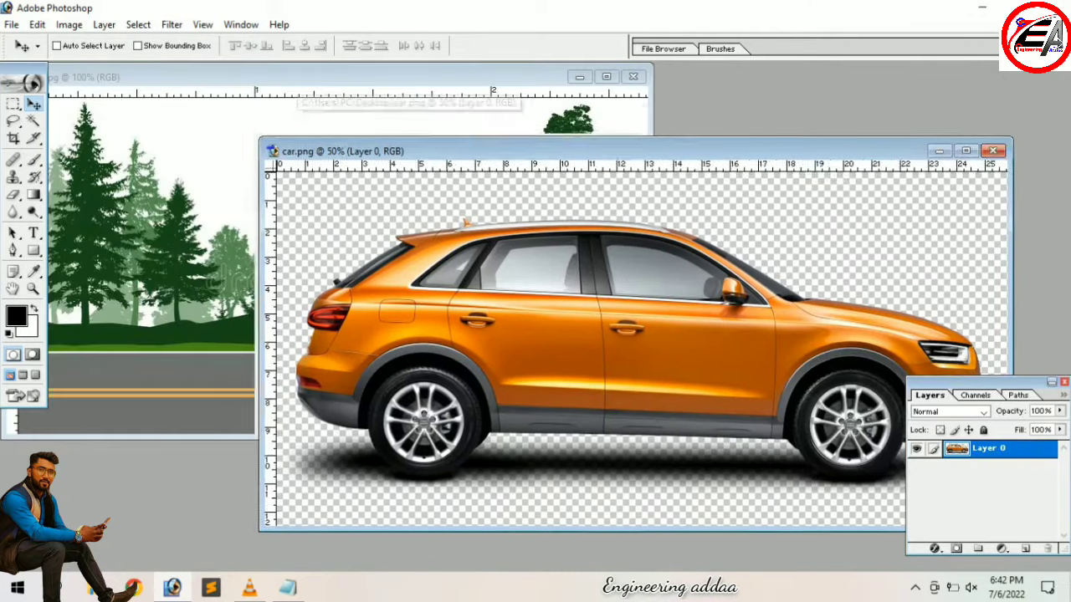
left_click_drag(352, 152, 601, 172)
key("ctrl+Tab")
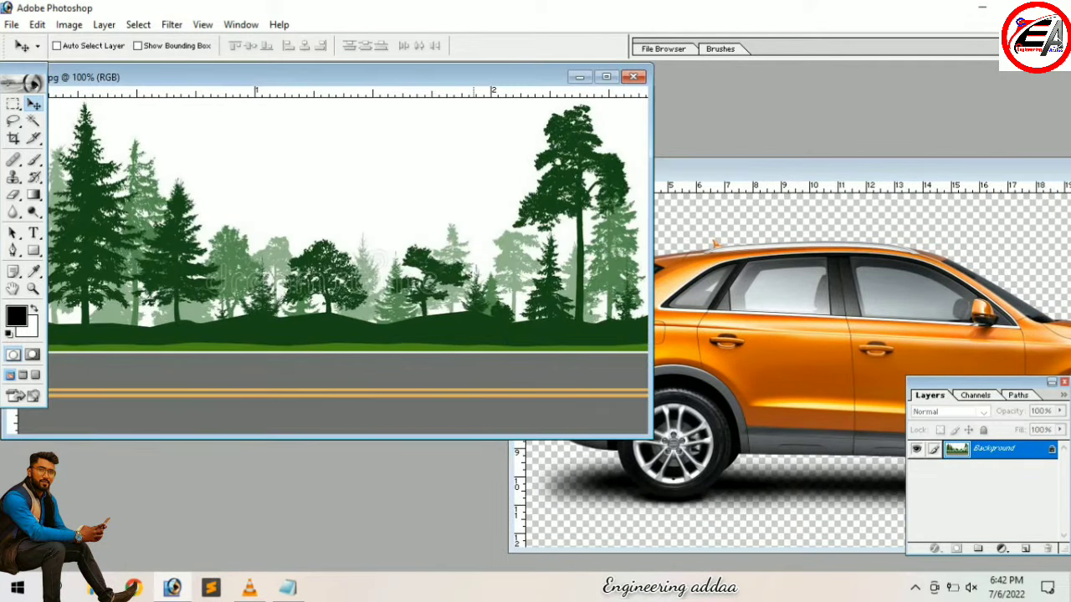
key("ctrl+Tab")
key("ctrl+Tab")
key("ctrl+Tab")
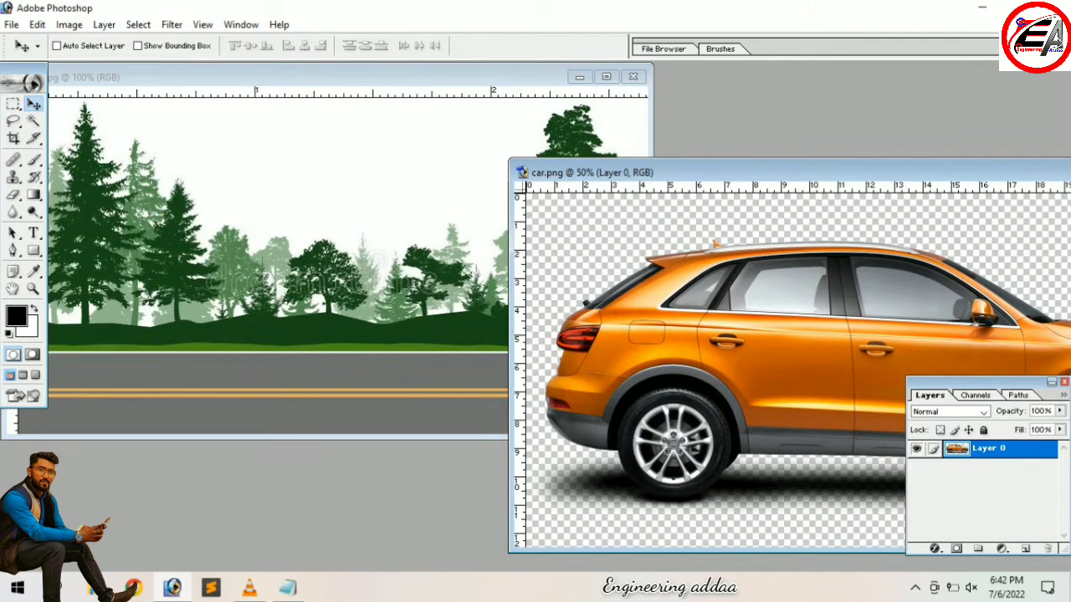
left_click_drag(753, 172, 726, 134)
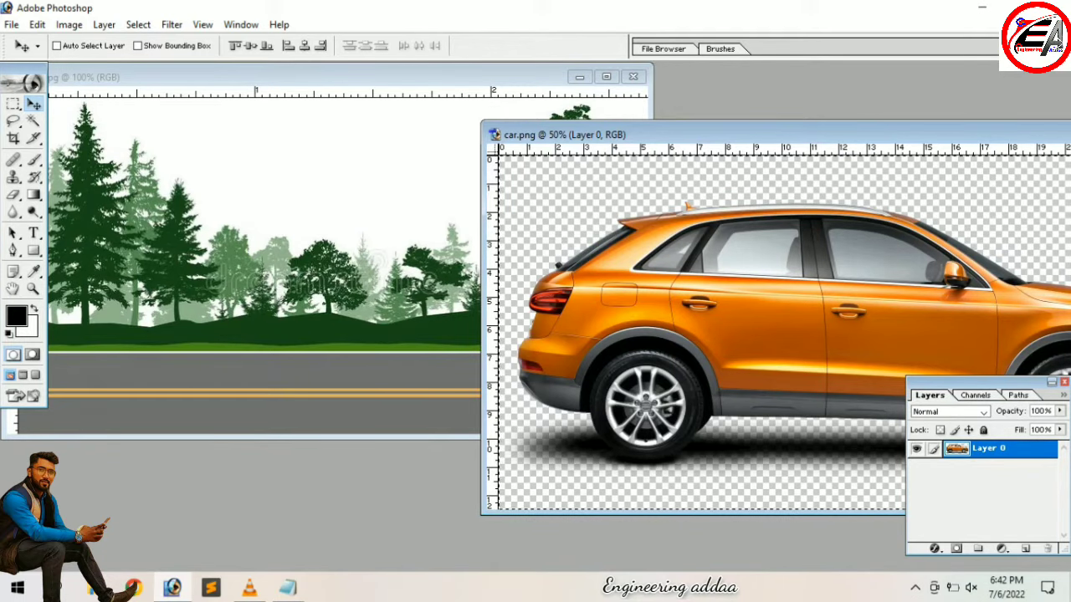
left_click_drag(753, 134, 496, 175)
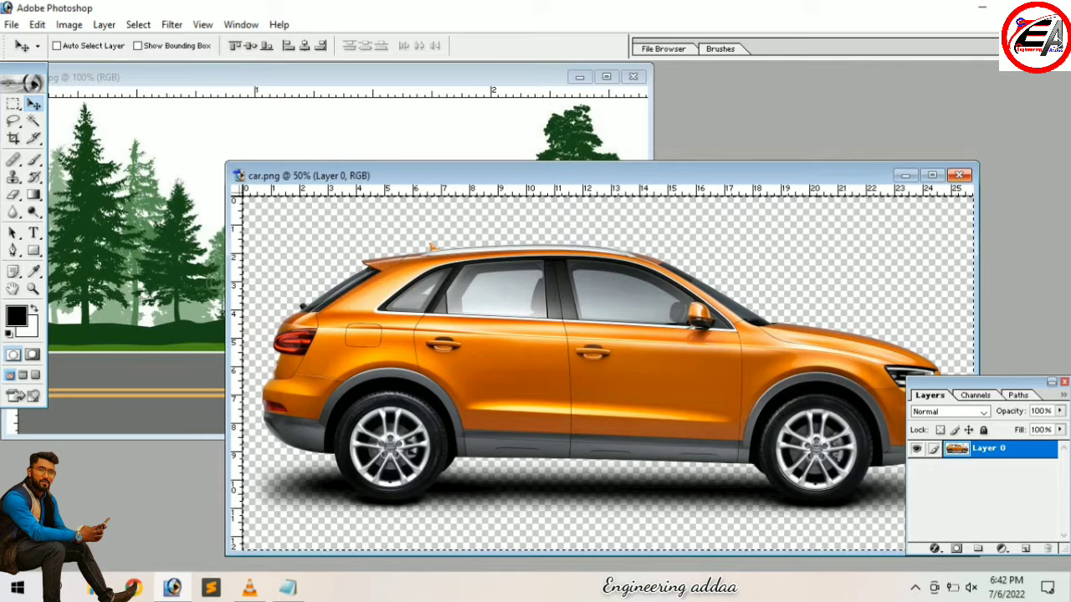
left_click(958, 175)
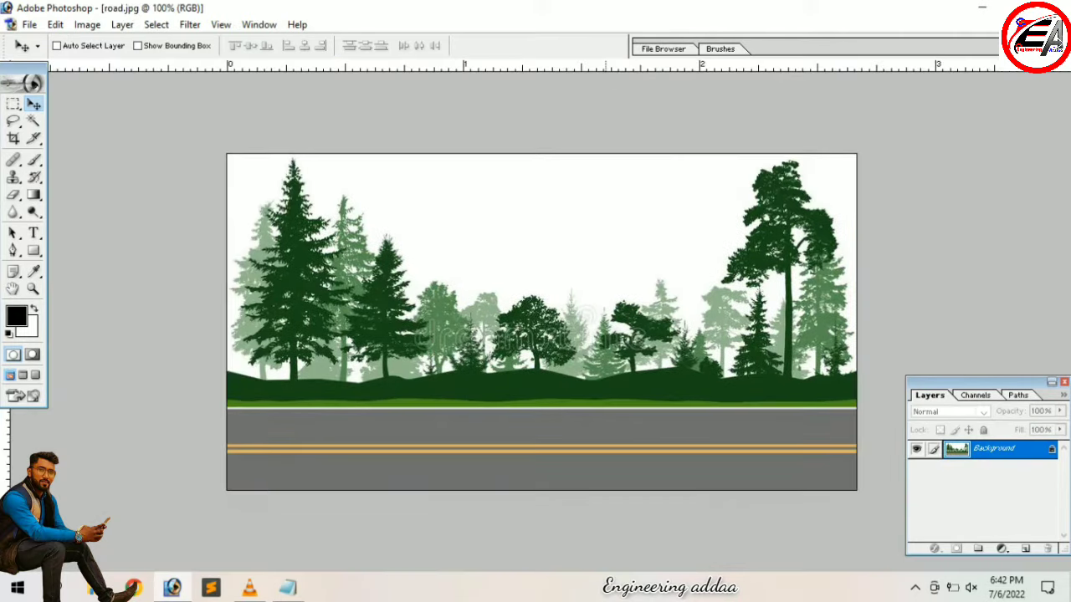
- Paste the car as Layer 1 and scale it down onto the road's left end
key("ctrl+v")
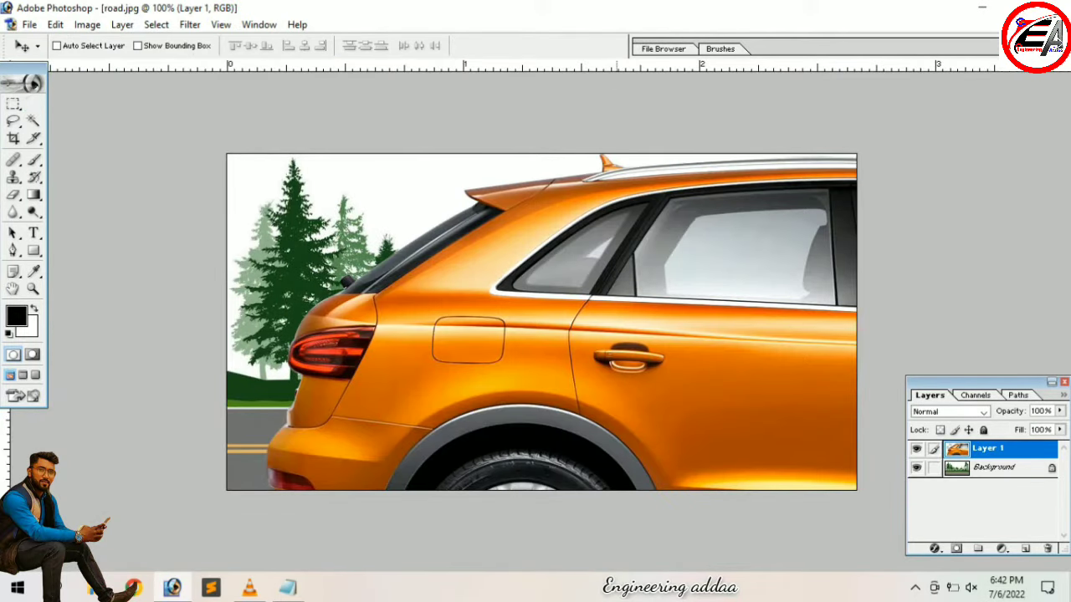
key("ctrl+t")
key("ctrl+minus")
key("ctrl+minus")
key("ctrl+minus")
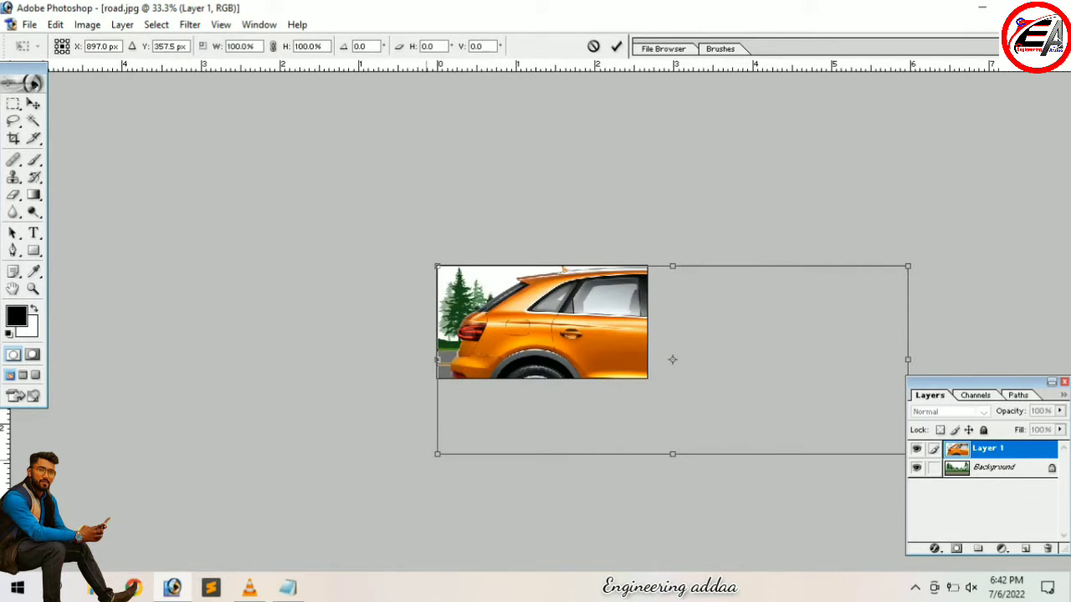
mouse_move(437, 454)
left_mouse_down()
mouse_move(475, 439)
mouse_move(467, 418)
left_mouse_up()
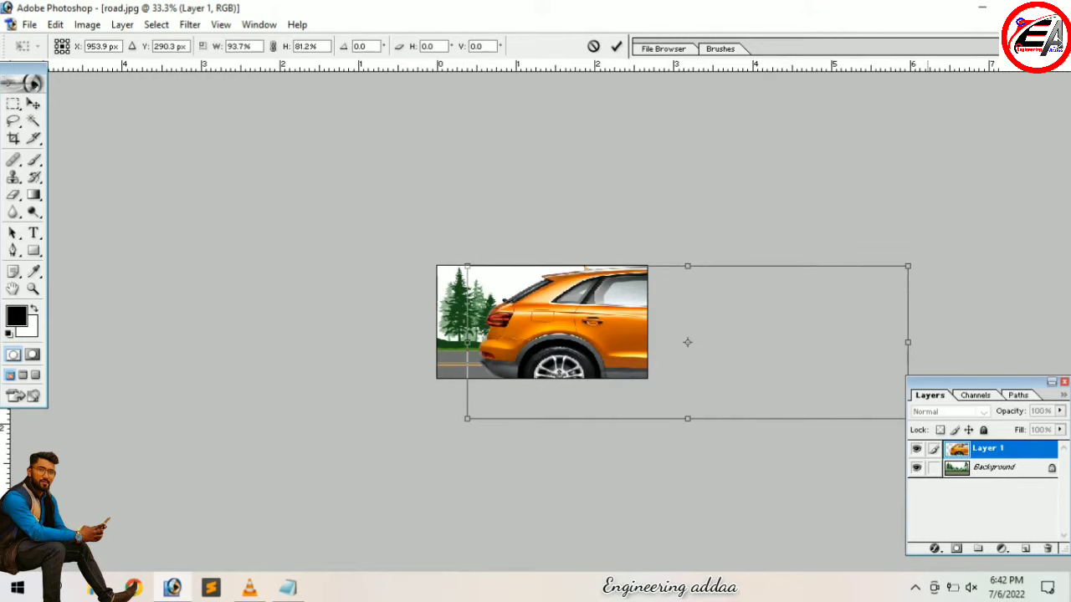
mouse_move(908, 266)
left_mouse_down()
mouse_move(558, 387)
mouse_move(534, 321)
left_mouse_up()
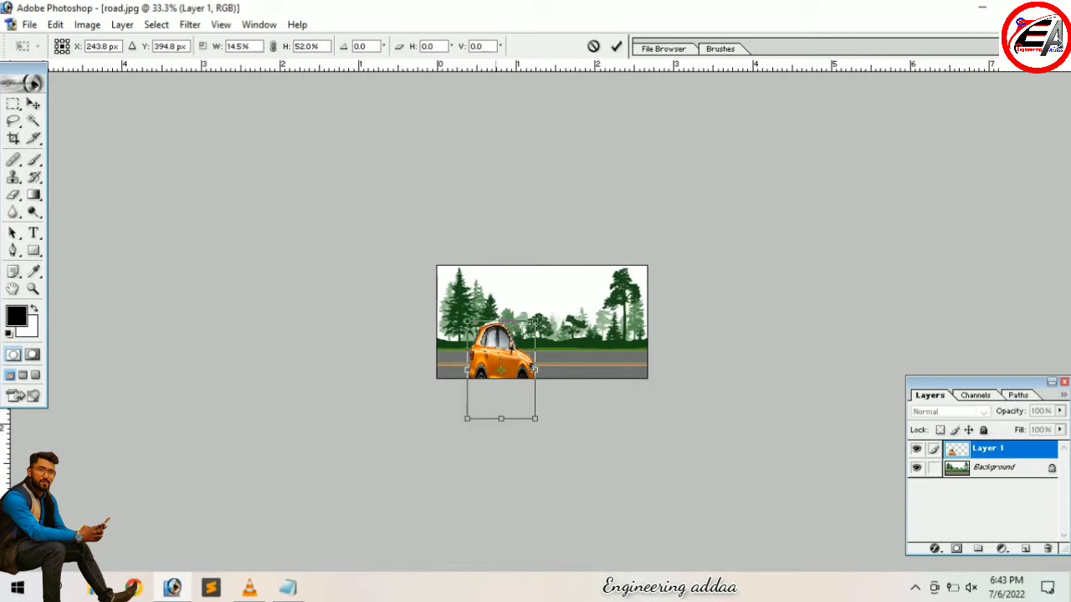
left_click_drag(534, 368, 536, 334)
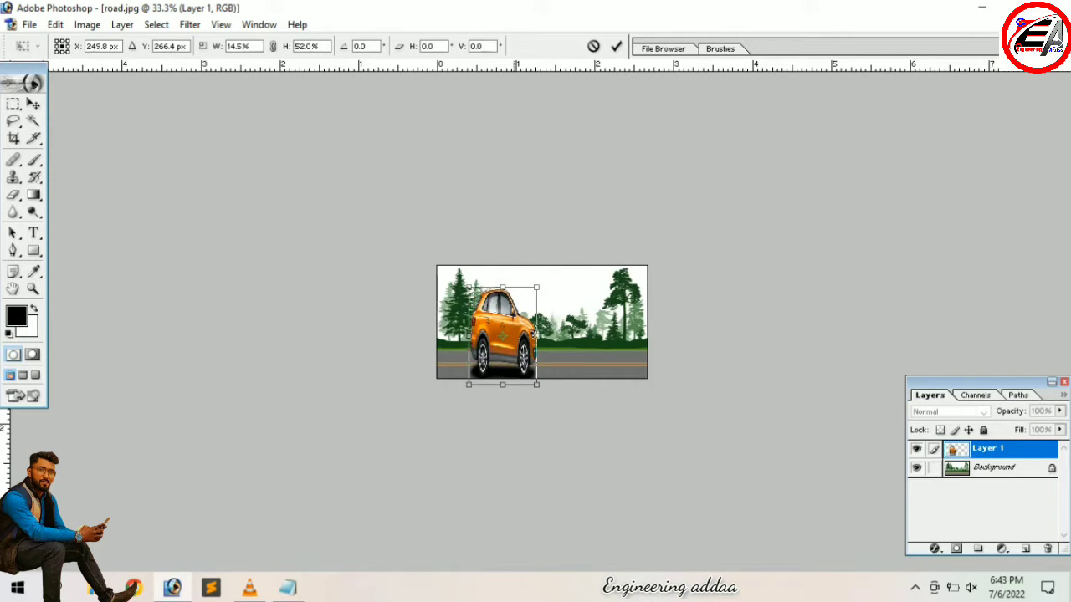
key("ctrl+alt+0")
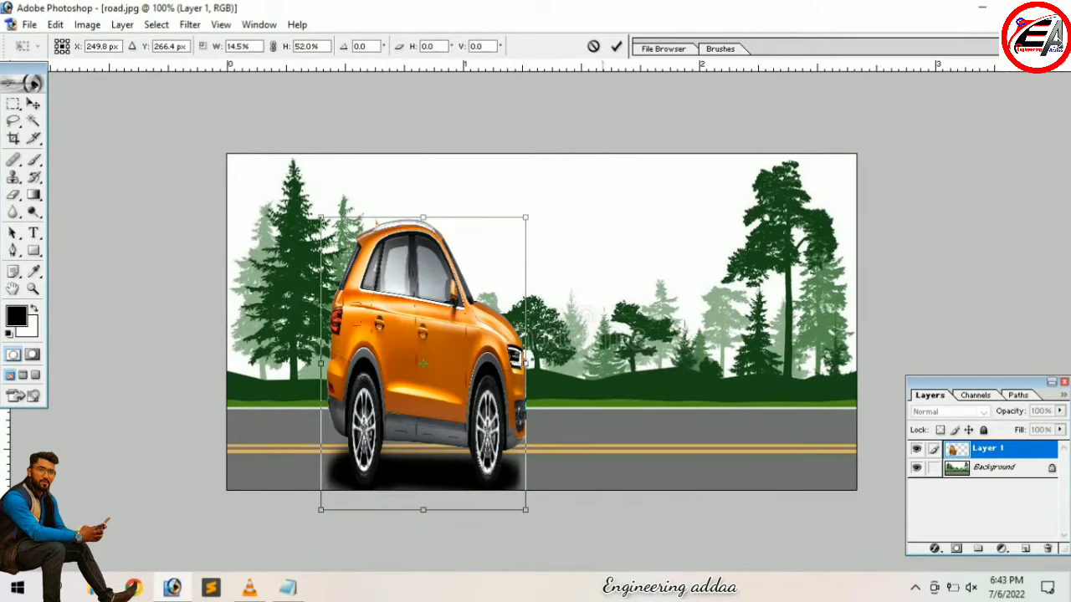
left_click_drag(525, 218, 510, 428)
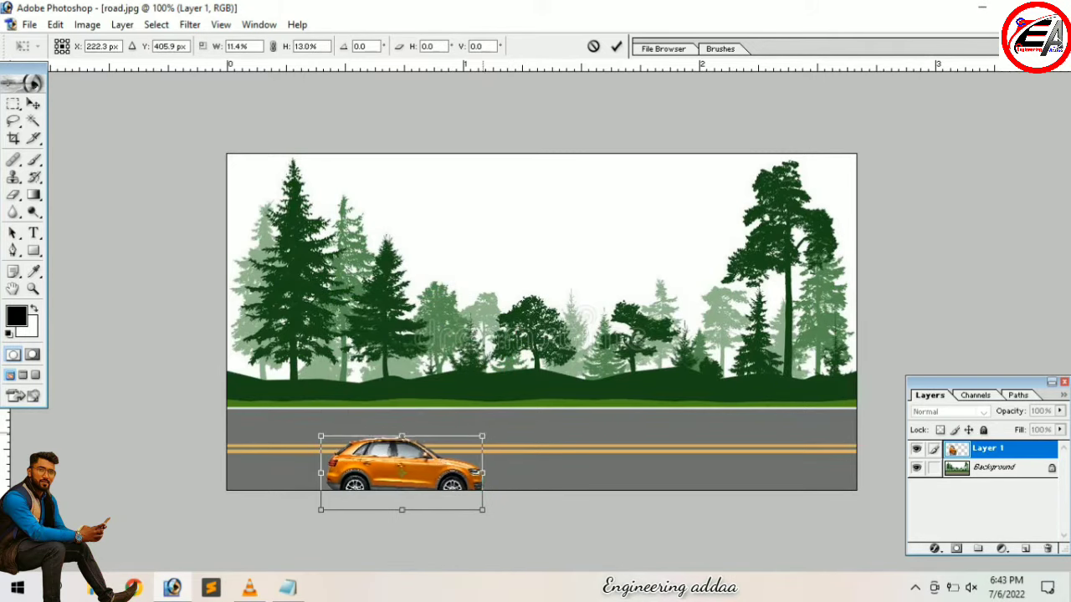
mouse_move(511, 428)
left_mouse_down()
mouse_move(514, 376)
mouse_move(524, 382)
left_mouse_up()
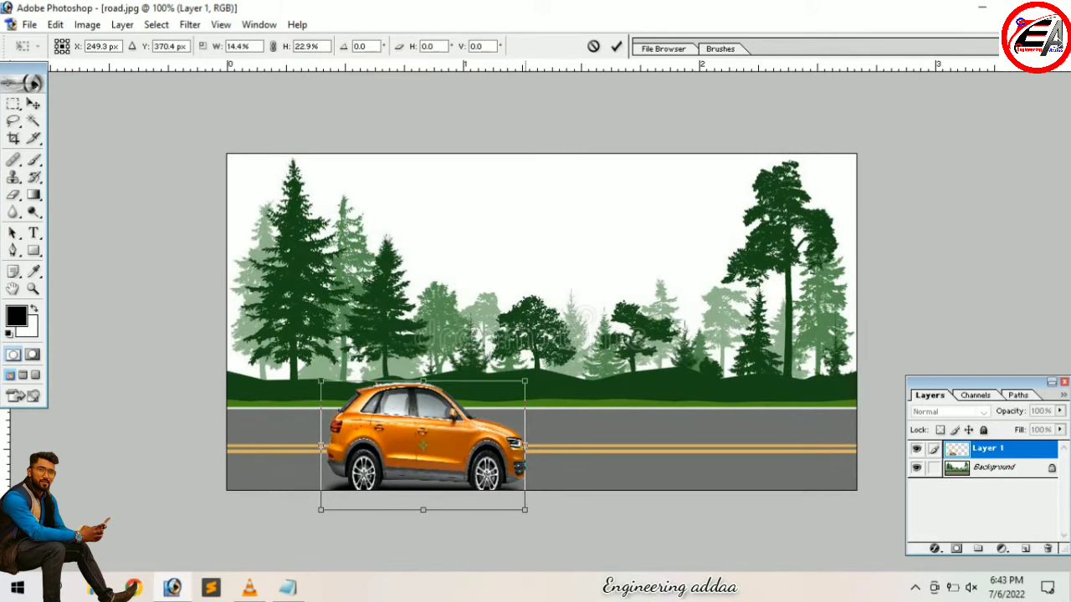
left_click_drag(418, 435, 331, 422)
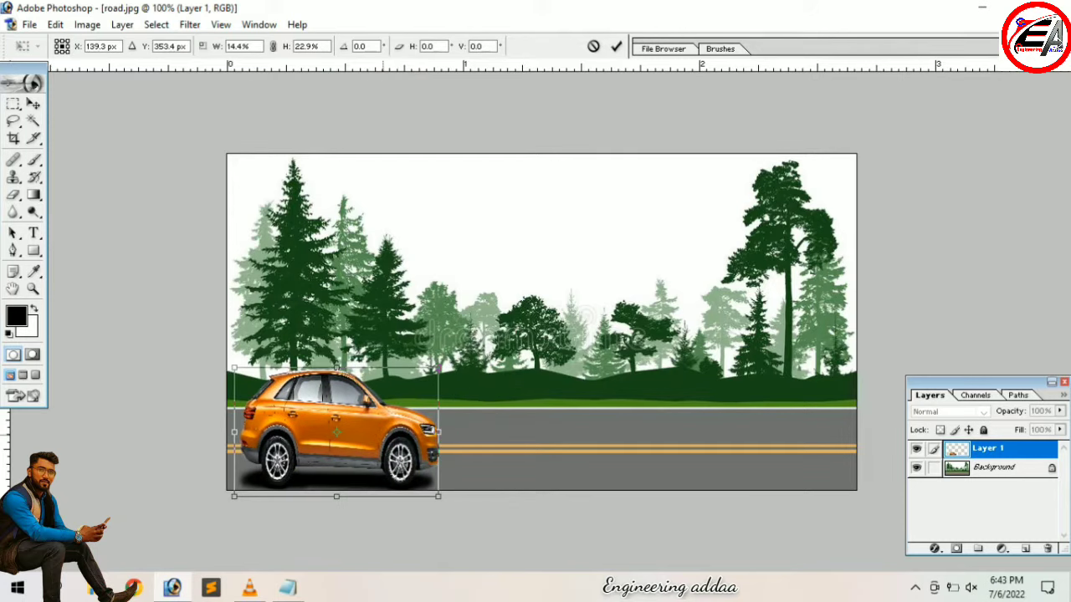
key("Return")
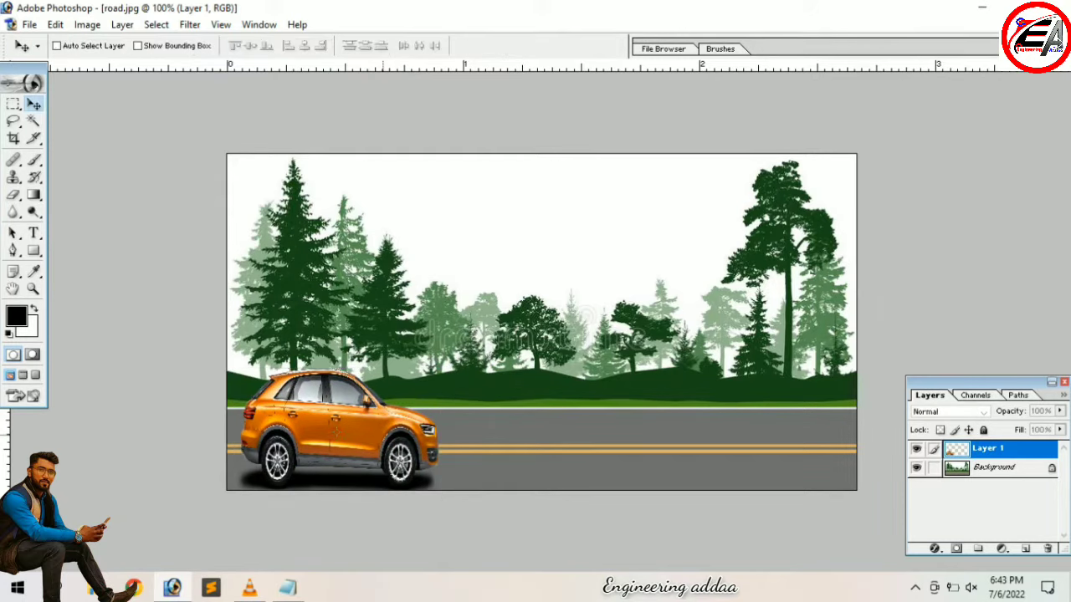
- Stretch the car wider and nudge it into its final left-end position
key("ctrl+t")
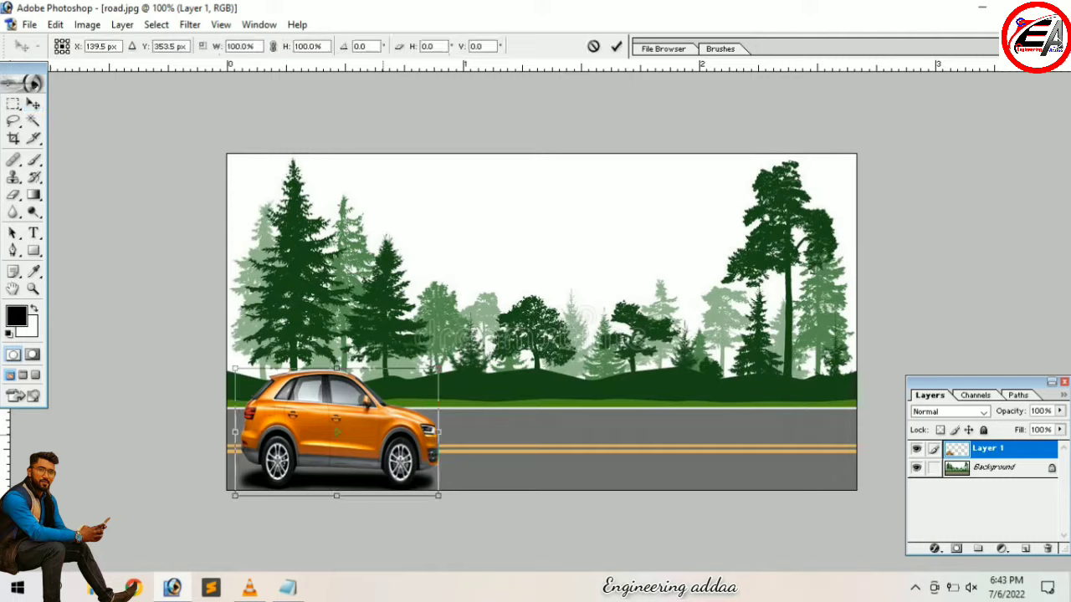
mouse_move(438, 432)
left_mouse_down()
mouse_move(587, 432)
mouse_move(505, 431)
left_mouse_up()
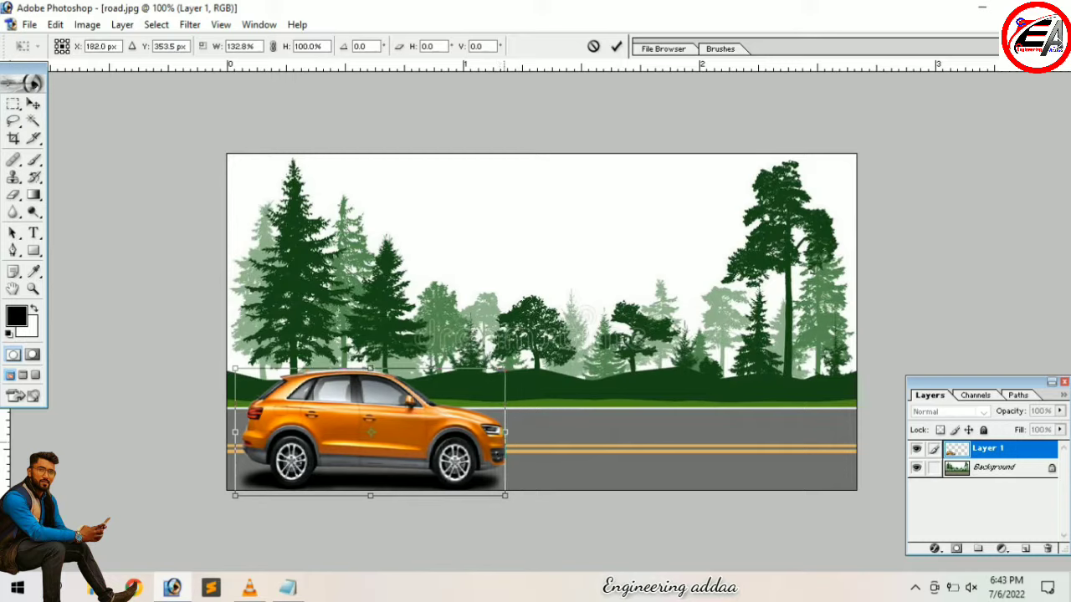
key("Return")
key("ctrl+t")
key("shift+Left")
key("shift+Left")
key("shift+Left")
key("shift+Left")
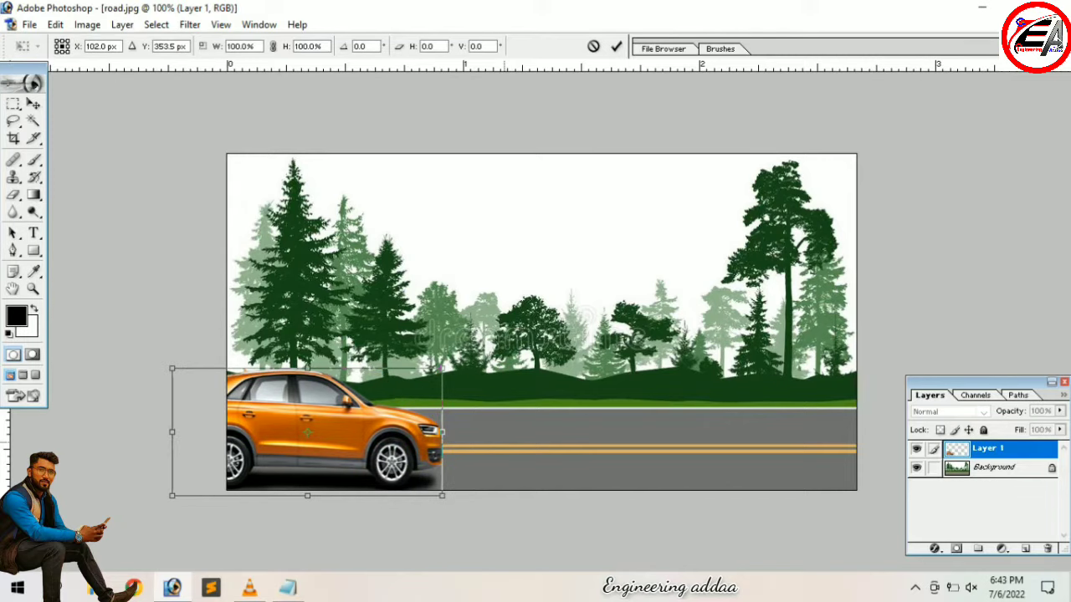
key("shift+Right")
key("shift+Right")
key("shift+Right")
key("shift+Right")
key("shift+Right")
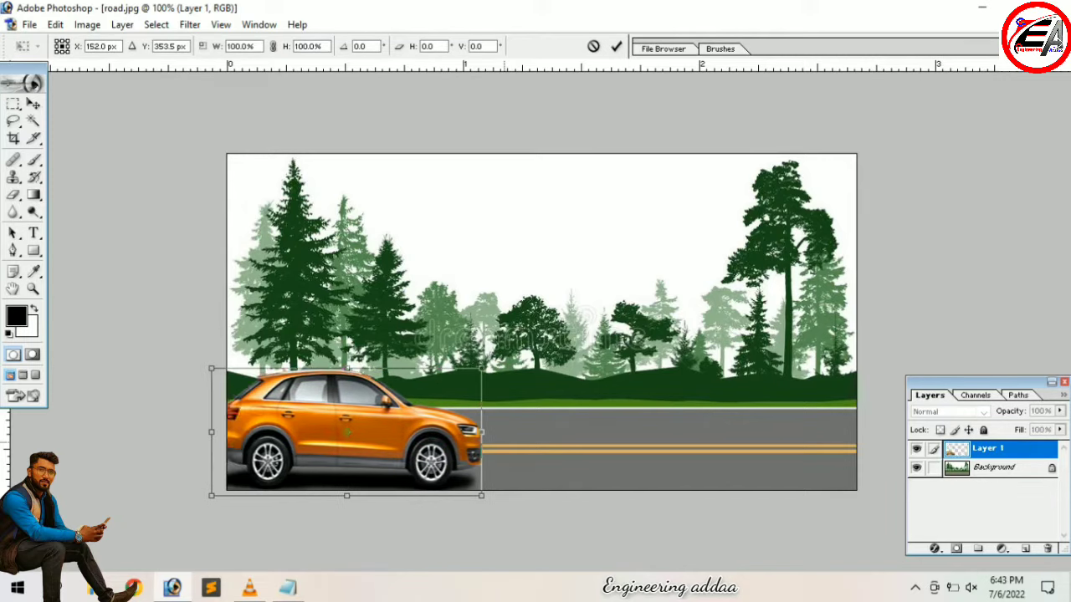
key("shift+Right")
key("shift+Right")
key("shift+Left")
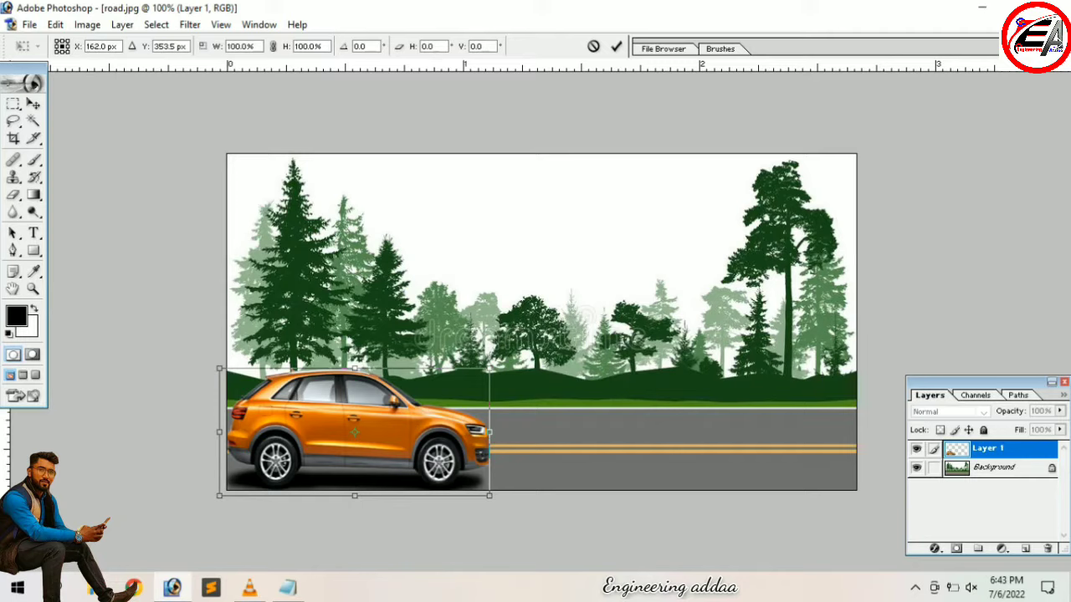
key("Return")
- Convert the road background into an editable Layer 0
left_click(994, 467)
double_click(994, 467)
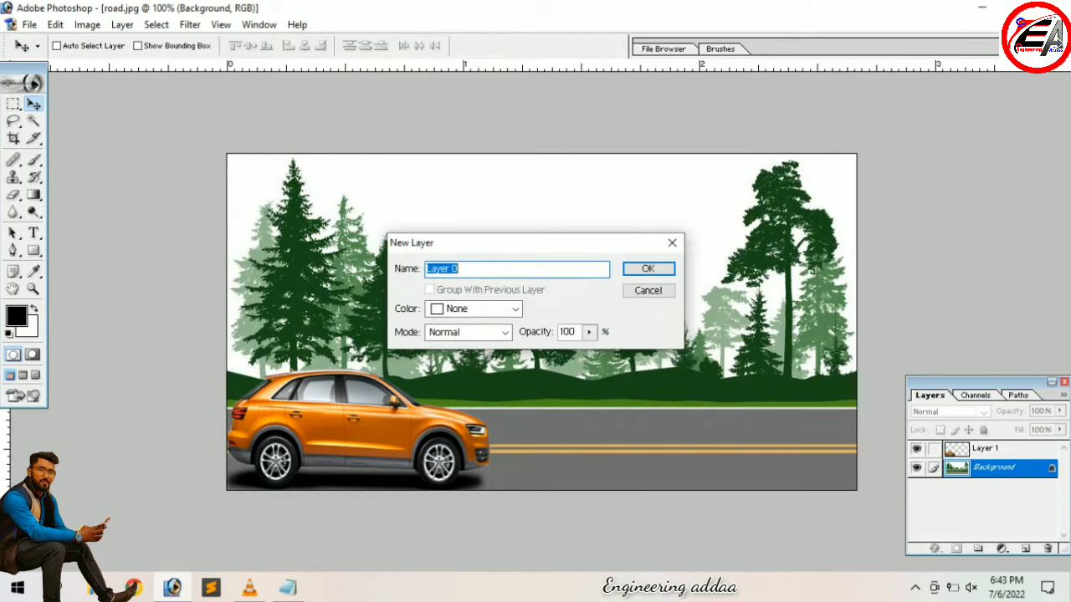
key("Return")
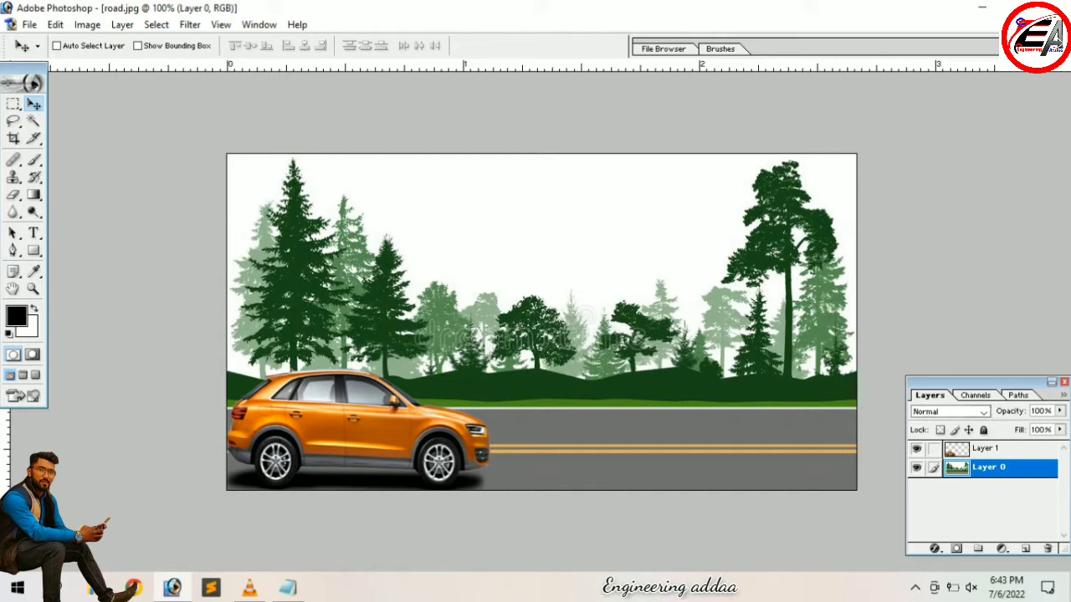
- Duplicate the car layer as Layer 1 copy and shift it slightly right
key("alt+bracketright")
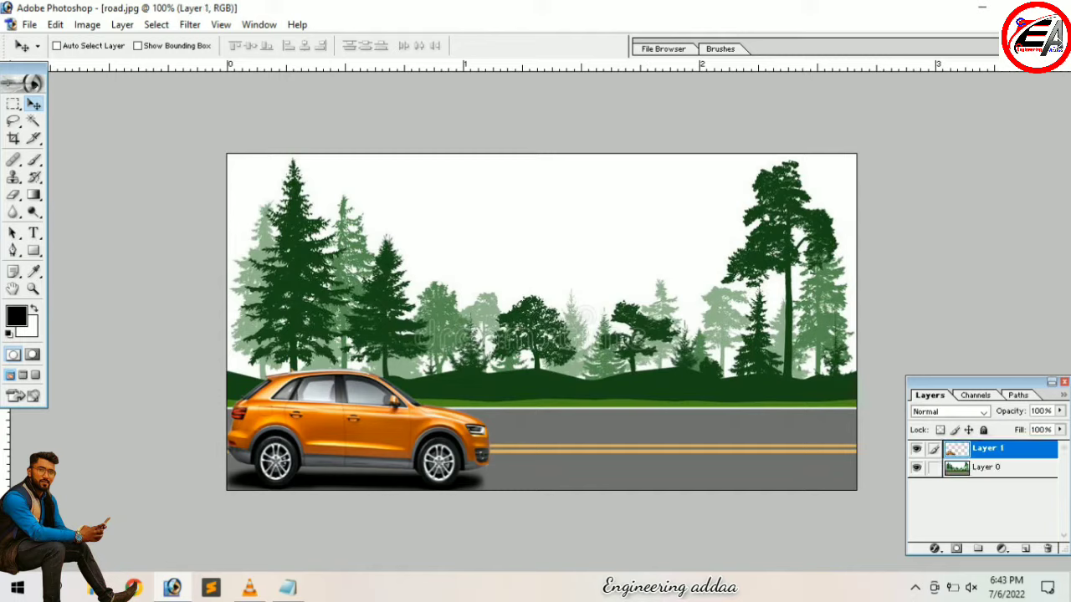
right_click(988, 450)
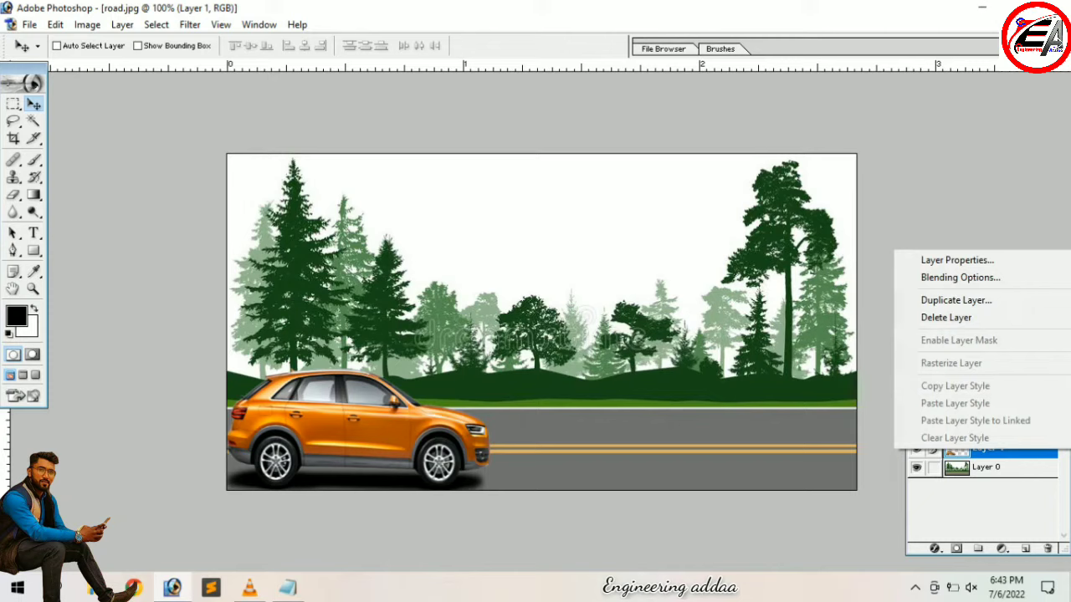
left_click(956, 299)
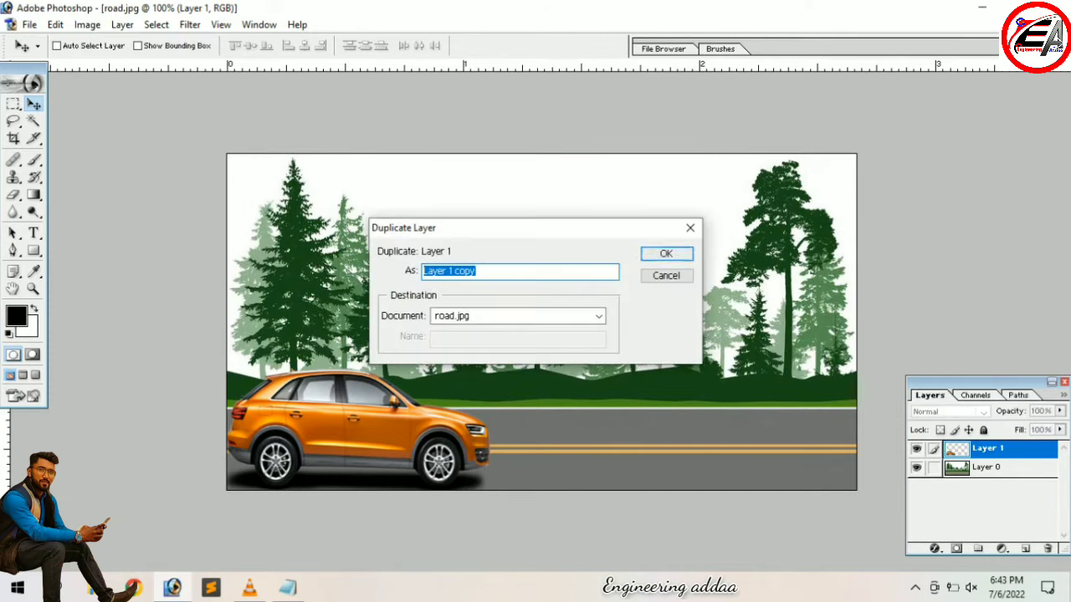
key("Return")
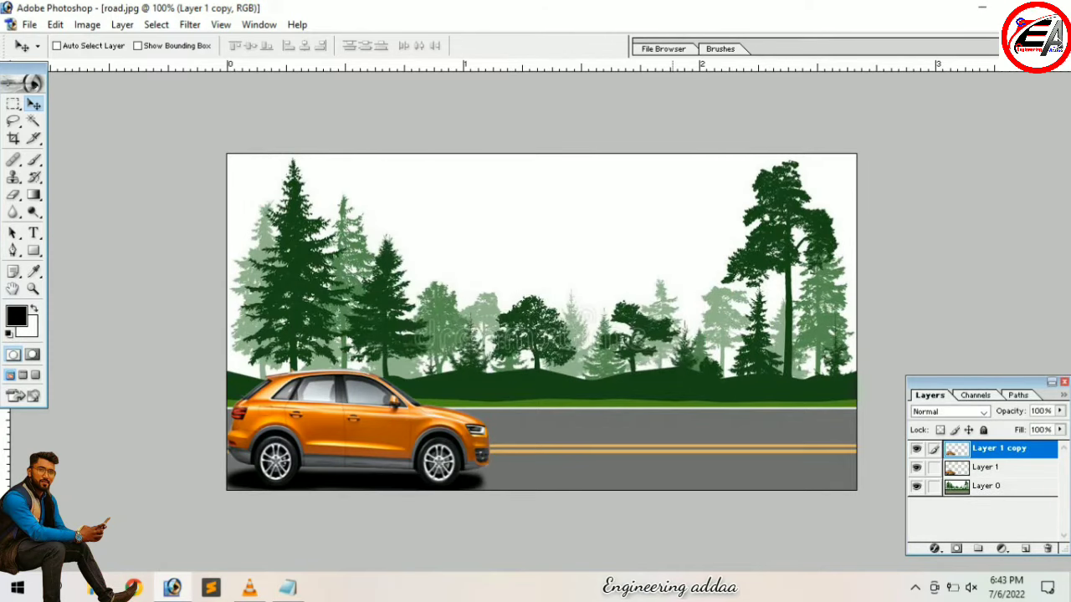
key("ctrl+t")
key("shift+Right")
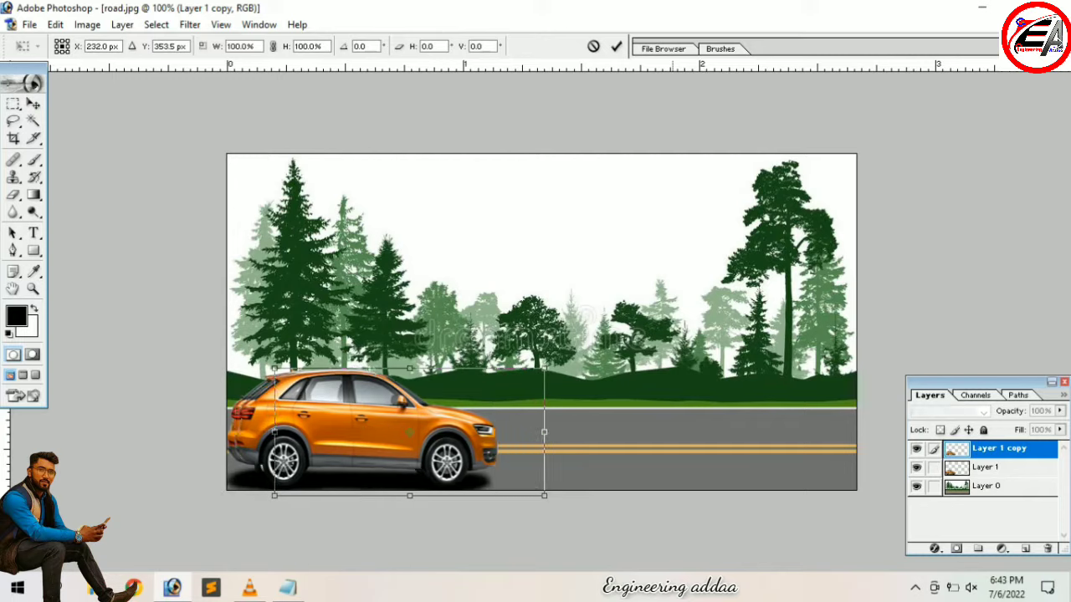
key("shift+Left")
key("shift+Left")
key("shift+Left")
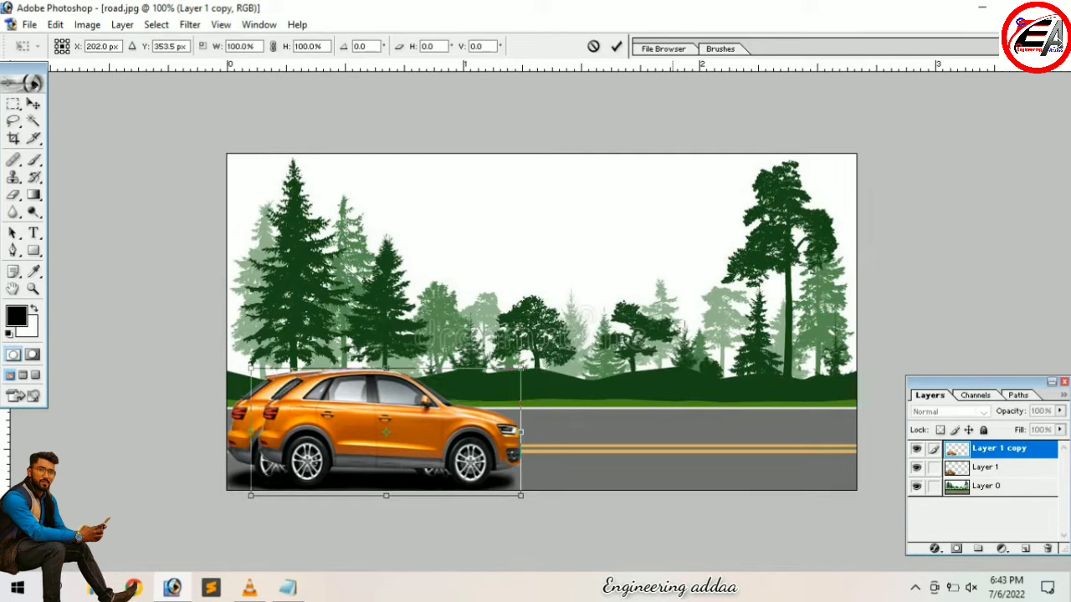
key("Return")
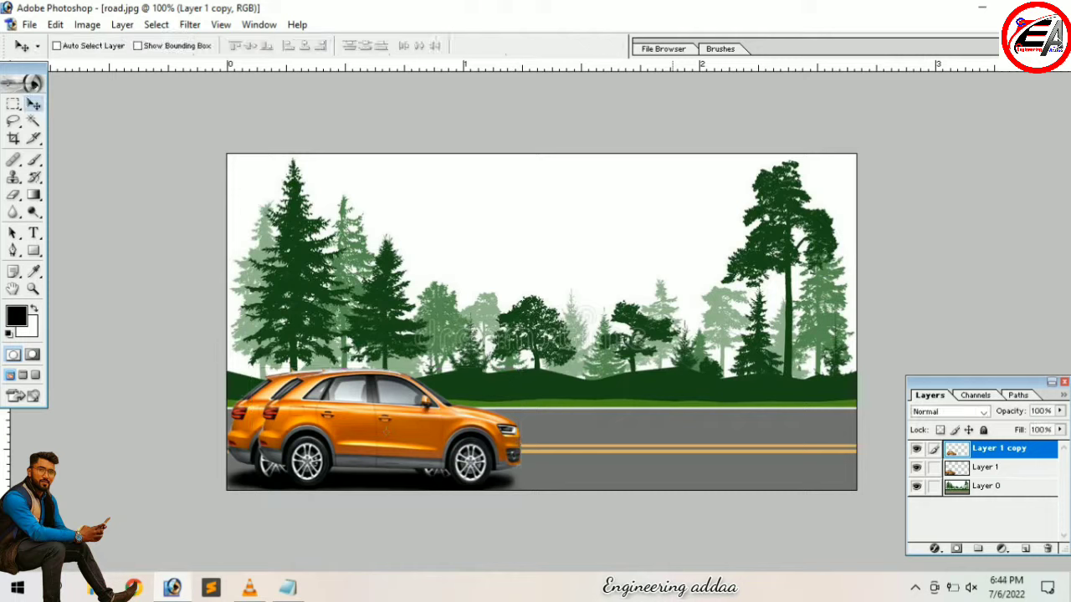
- Add car copies 2 and 3, each shifted further right along the road
right_click(995, 450)
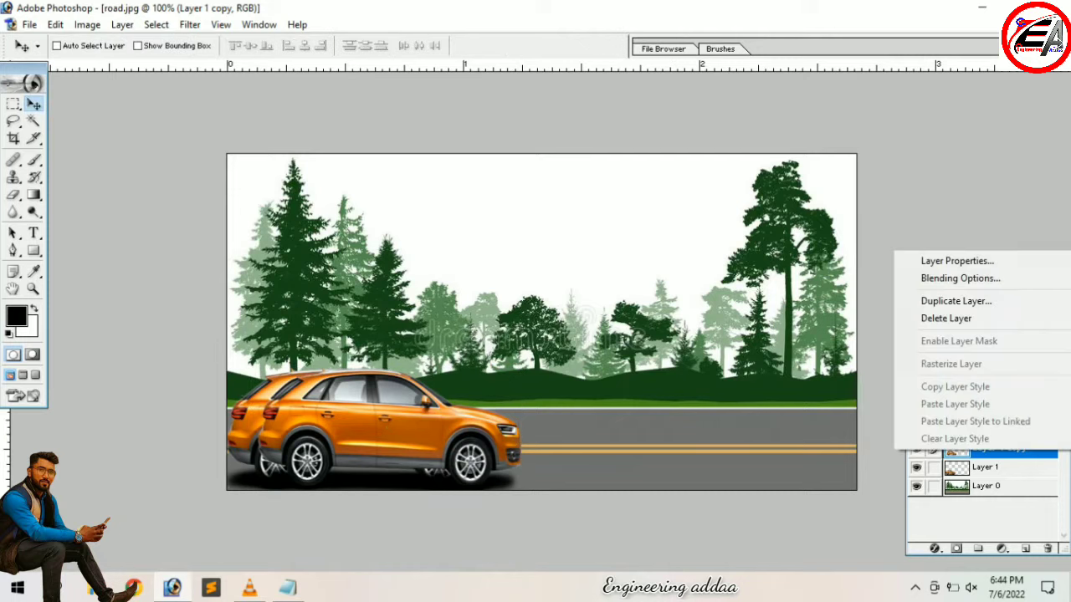
left_click(955, 301)
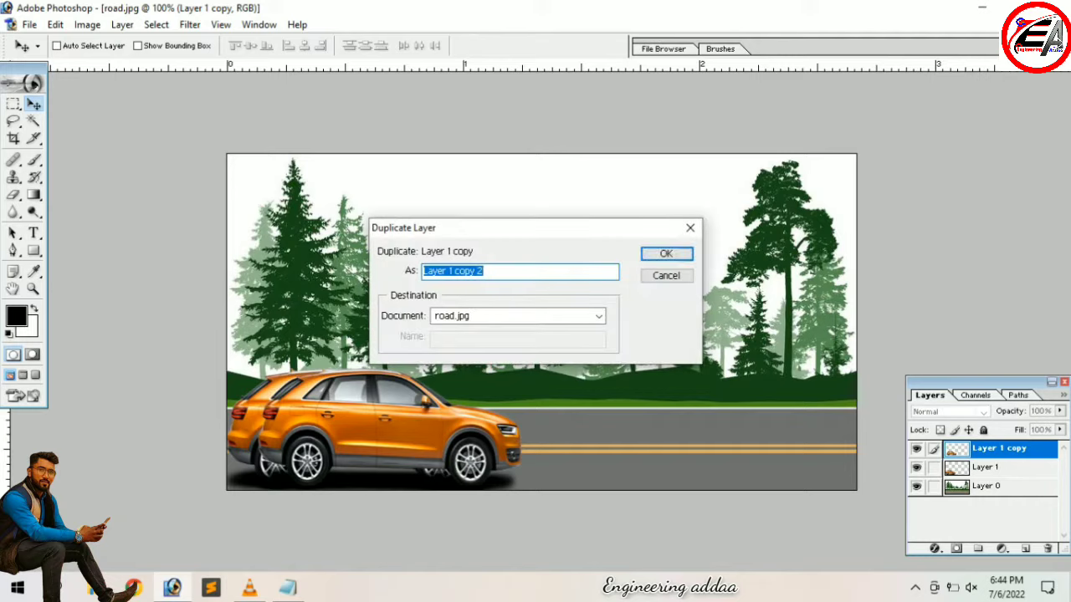
key("Return")
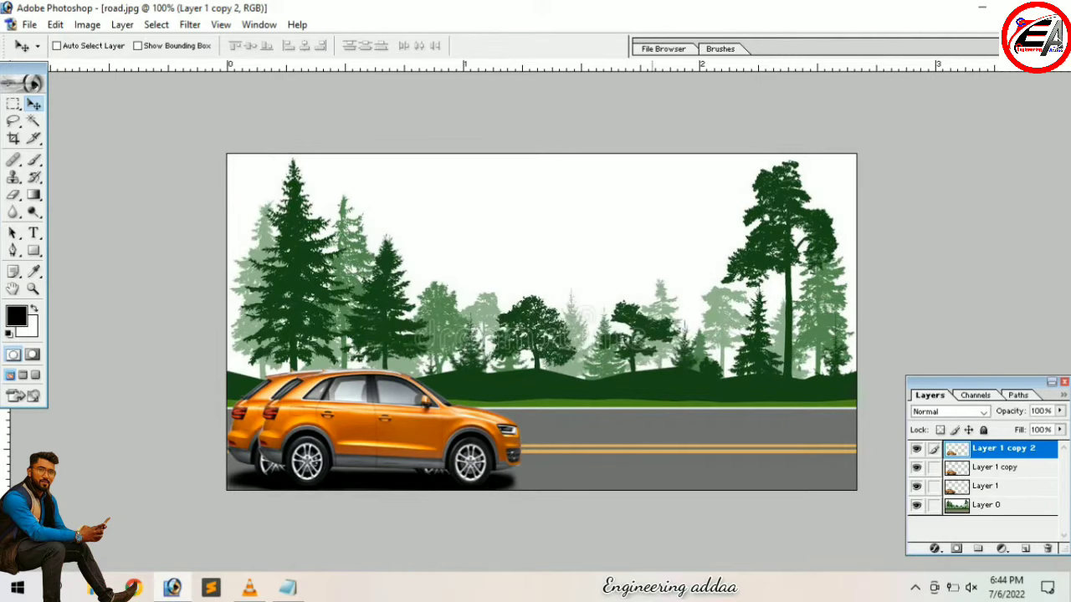
key("ctrl+t")
key("shift+Right")
key("shift+Right")
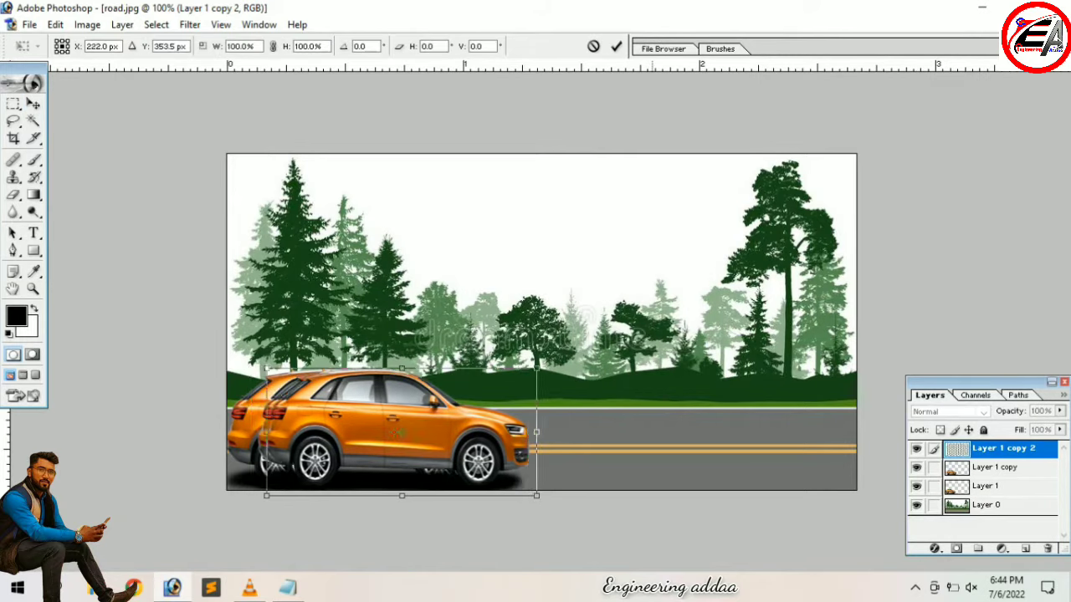
key("shift+Right")
key("shift+Right")
key("shift+Right")
key("shift+Right")
key("shift+Right")
key("shift+Left")
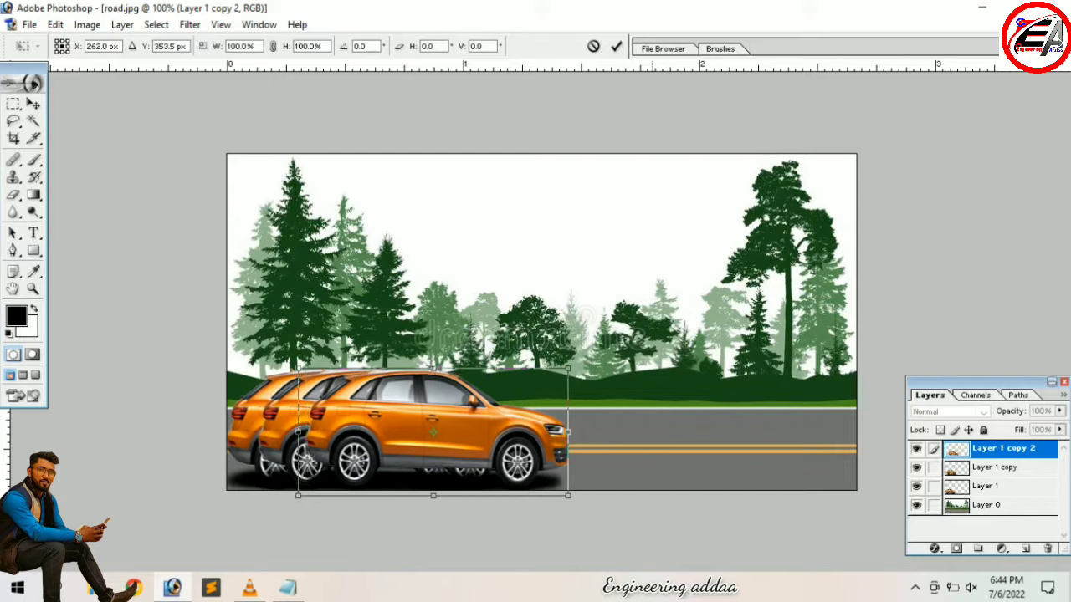
key("Return")
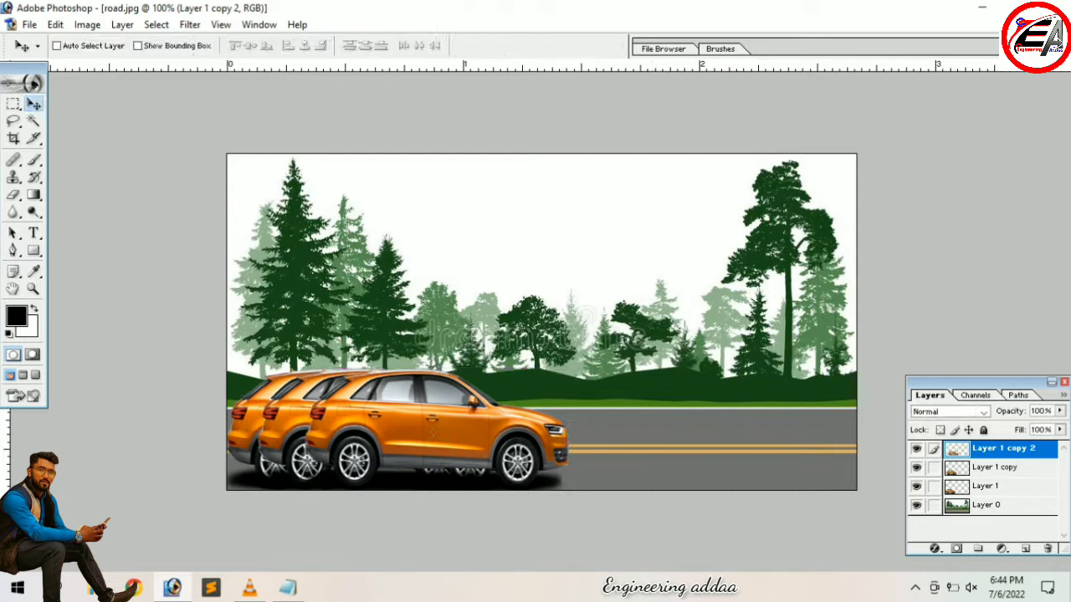
right_click(1004, 449)
left_click(937, 295)
key("Return")
key("ctrl+t")
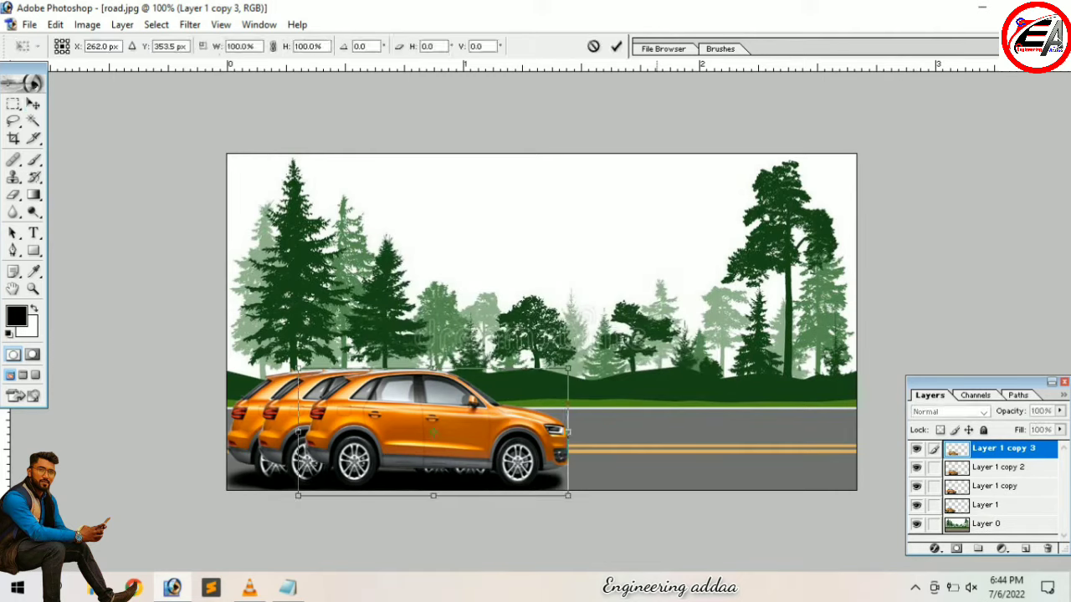
key("shift+Right")
key("shift+Right")
key("shift+Right")
key("shift+Right")
key("shift+Right")
key("Return")
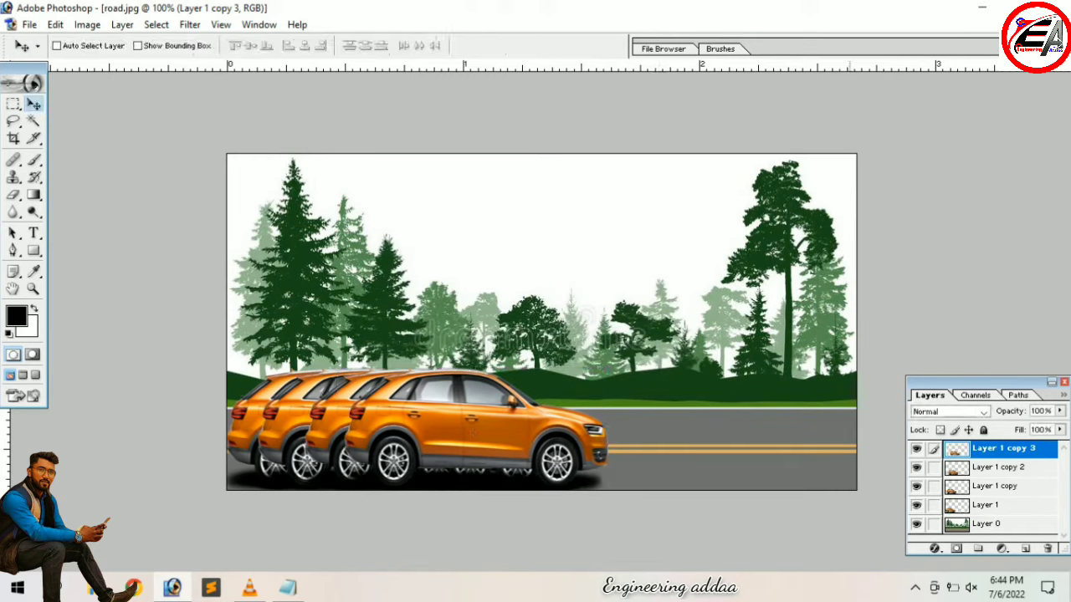
- Add car copies 4 and 5, each shifted further right along the road
right_click(1004, 448)
left_click(937, 295)
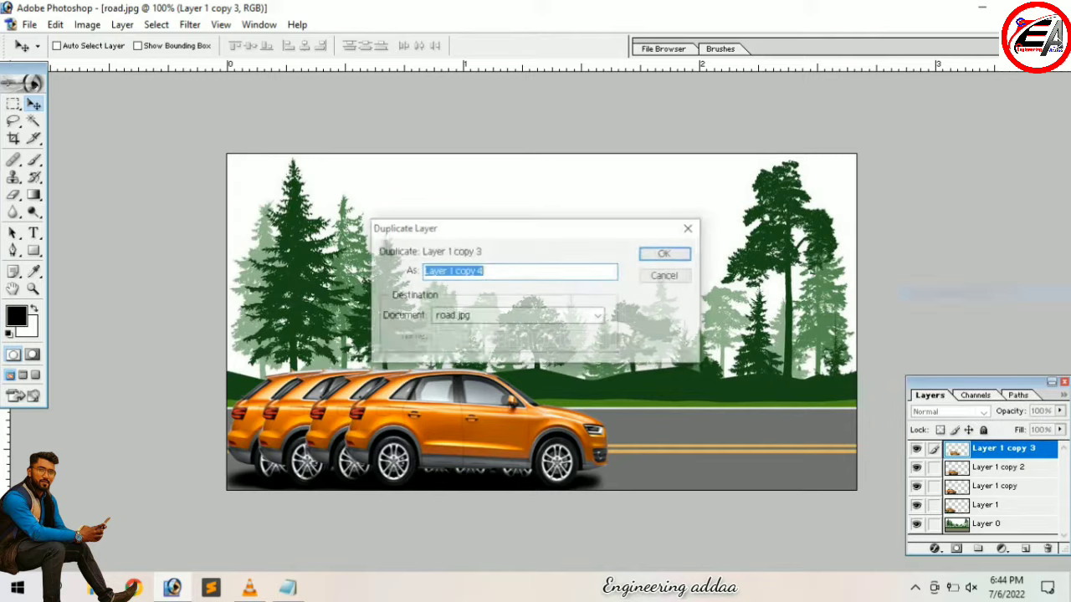
key("Return")
key("ctrl+t")
key("shift+Right")
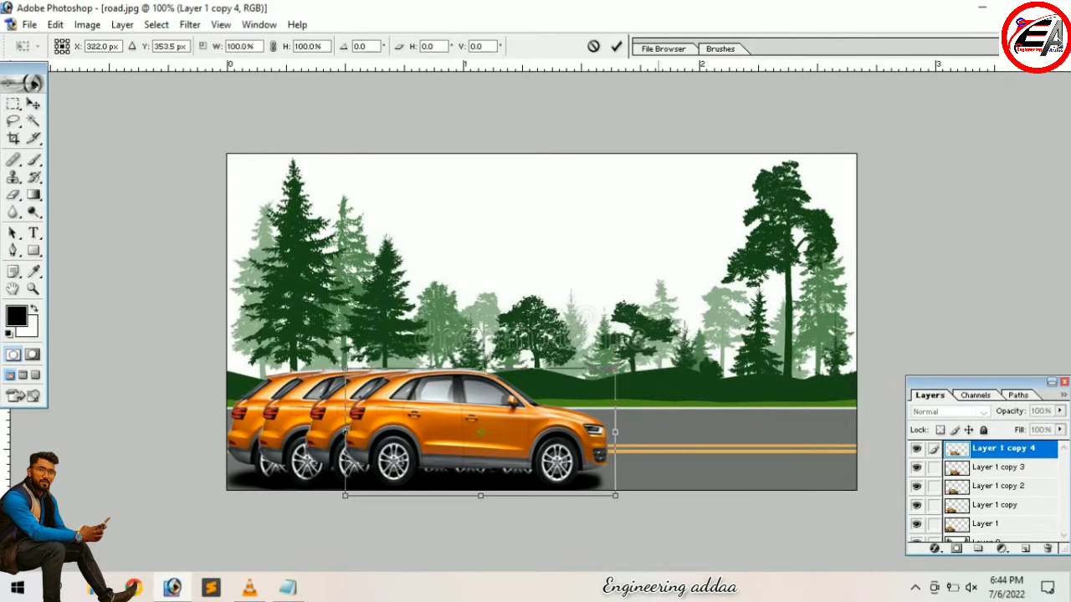
key("shift+Right")
key("shift+Right")
key("shift+Right")
key("Return")
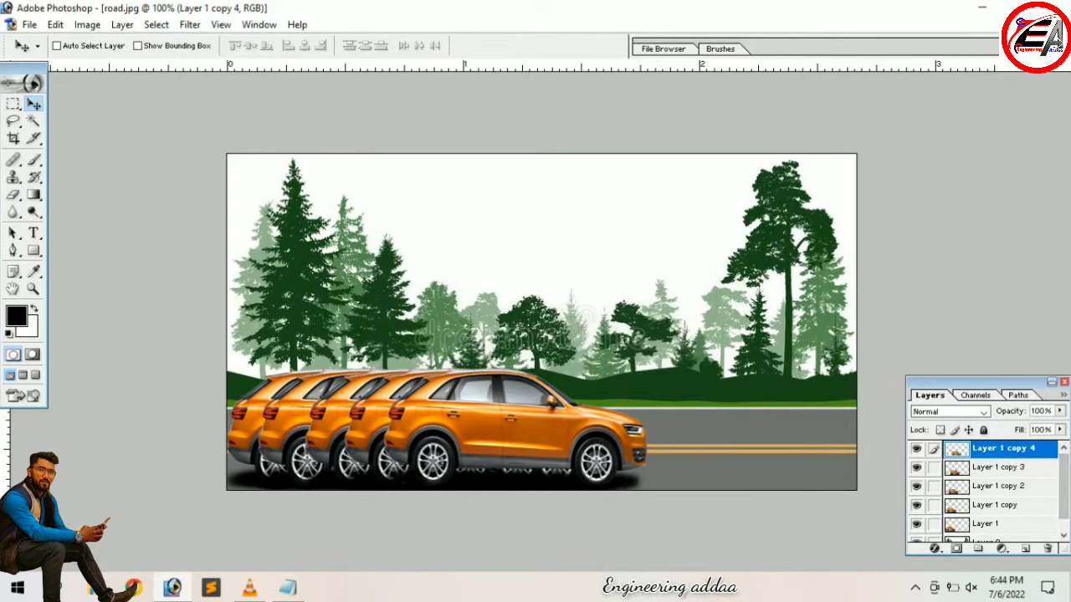
right_click(1004, 449)
left_click(937, 301)
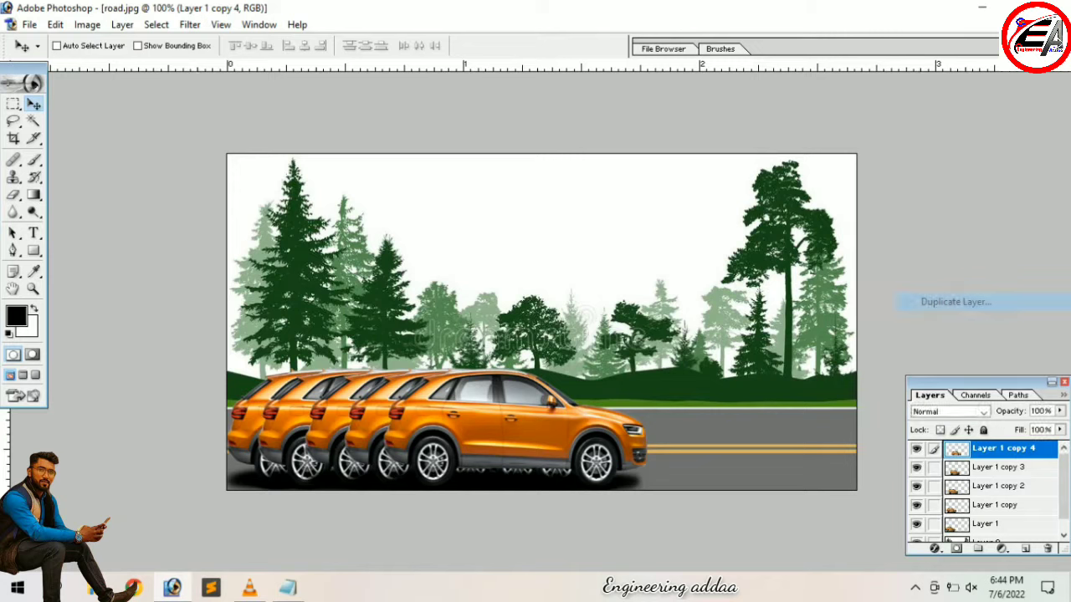
key("Return")
key("ctrl+t")
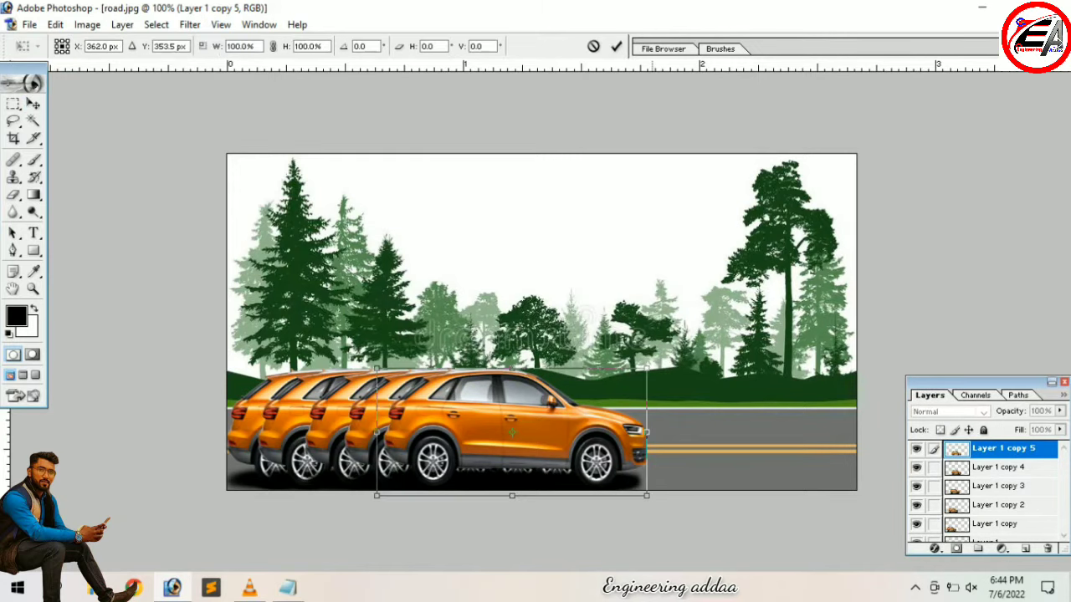
key("shift+Right")
key("shift+Right")
key("shift+Right")
key("shift+Right")
key("shift+Right")
key("Return")
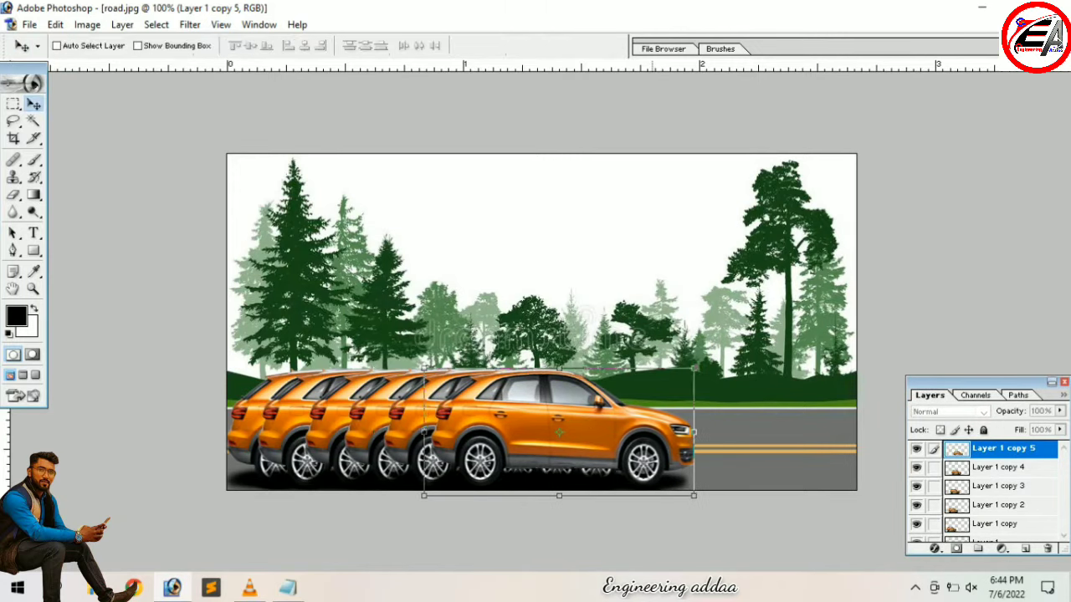
- Add car copies 6 and 7, each shifted further right along the road
right_click(1004, 449)
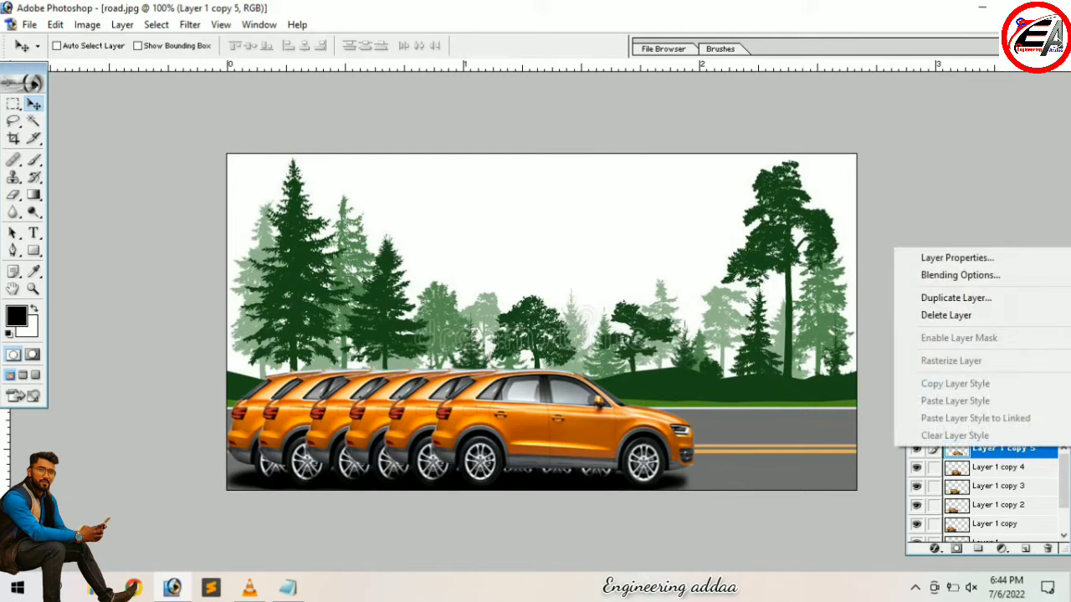
left_click(937, 298)
key("Return")
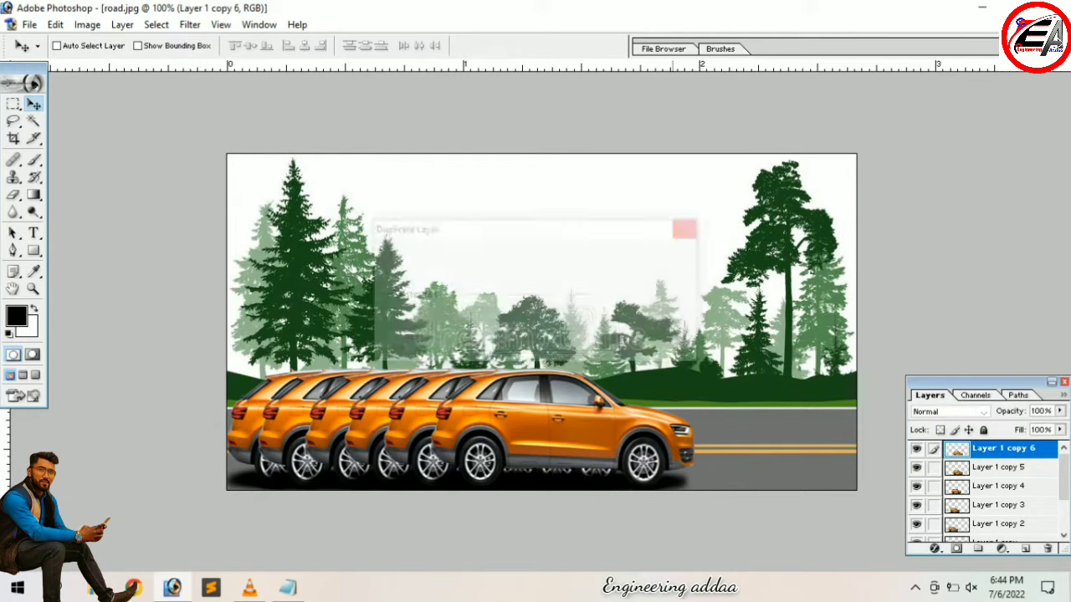
key("ctrl+t")
key("shift+Right")
key("shift+Right")
key("shift+Right")
key("shift+Right")
key("shift+Right")
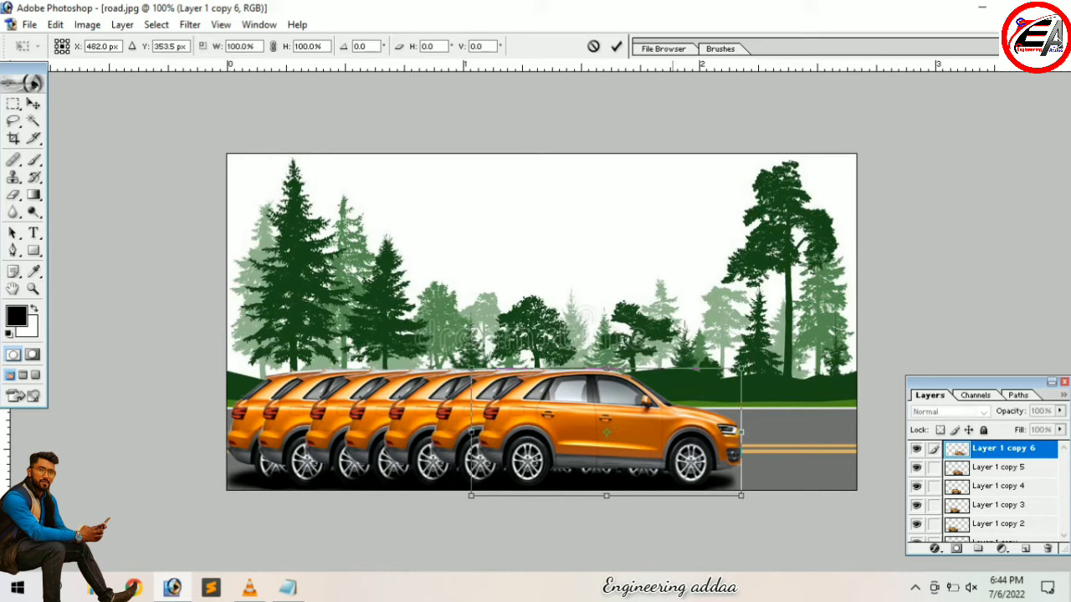
key("shift+Right")
key("Return")
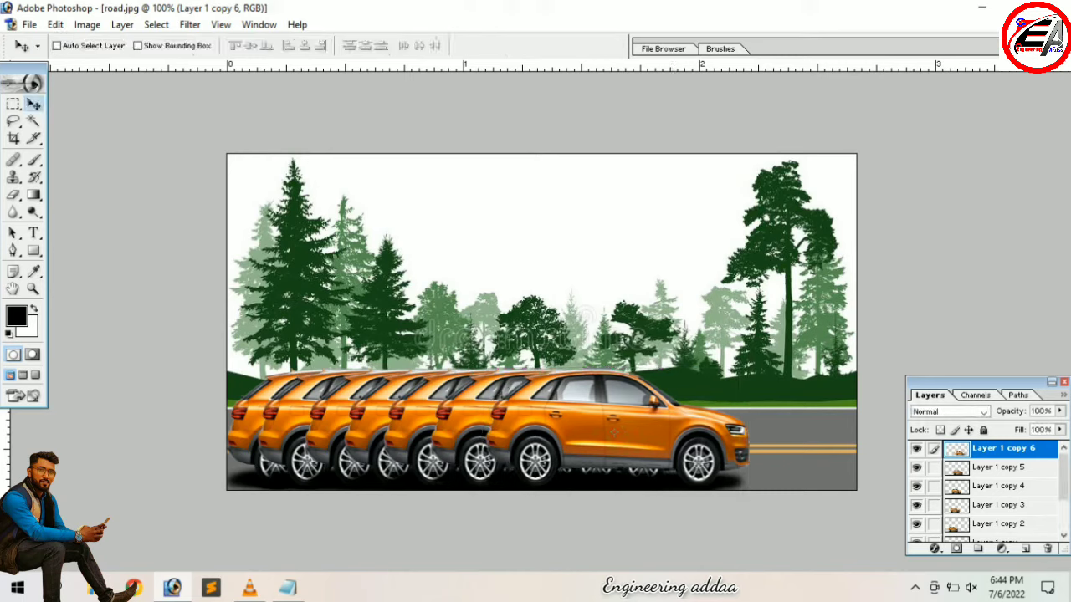
right_click(1004, 449)
left_click(937, 297)
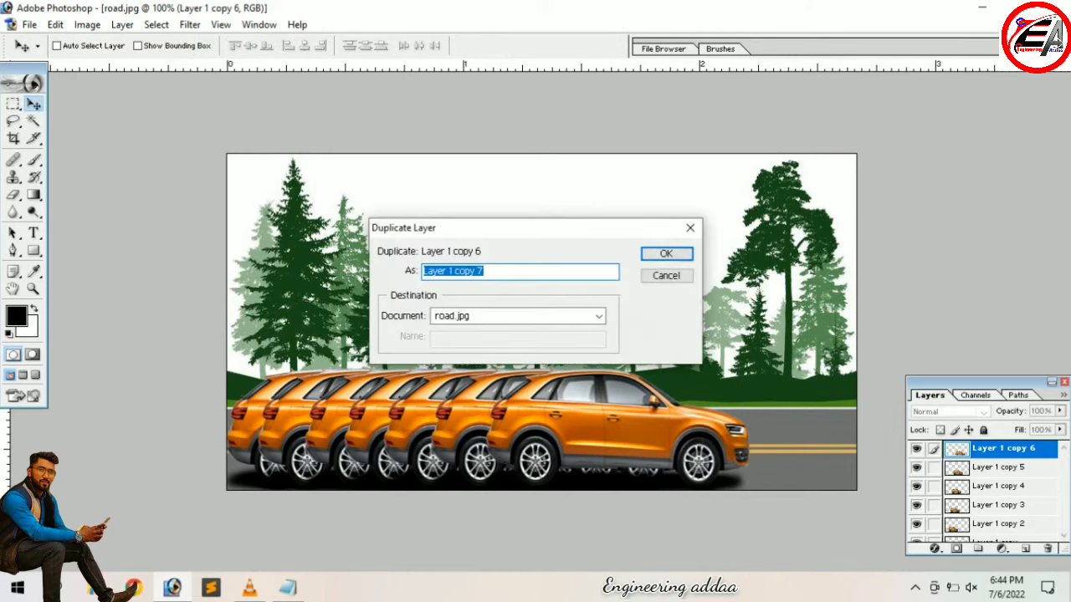
key("Return")
key("ctrl+t")
key("shift+Right")
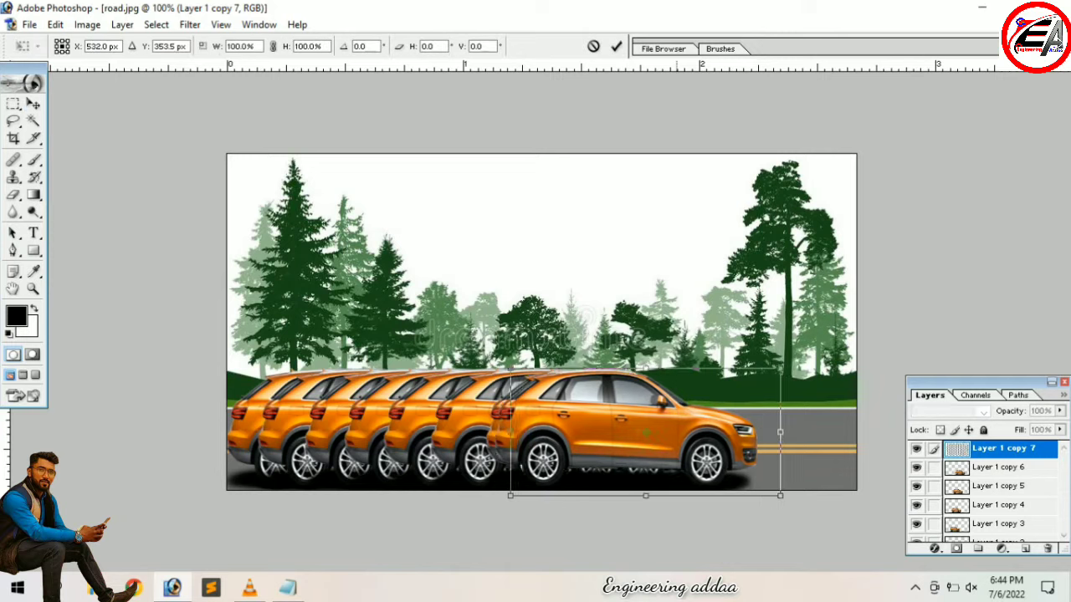
key("shift+Right")
key("shift+Right")
key("shift+Right")
key("Return")
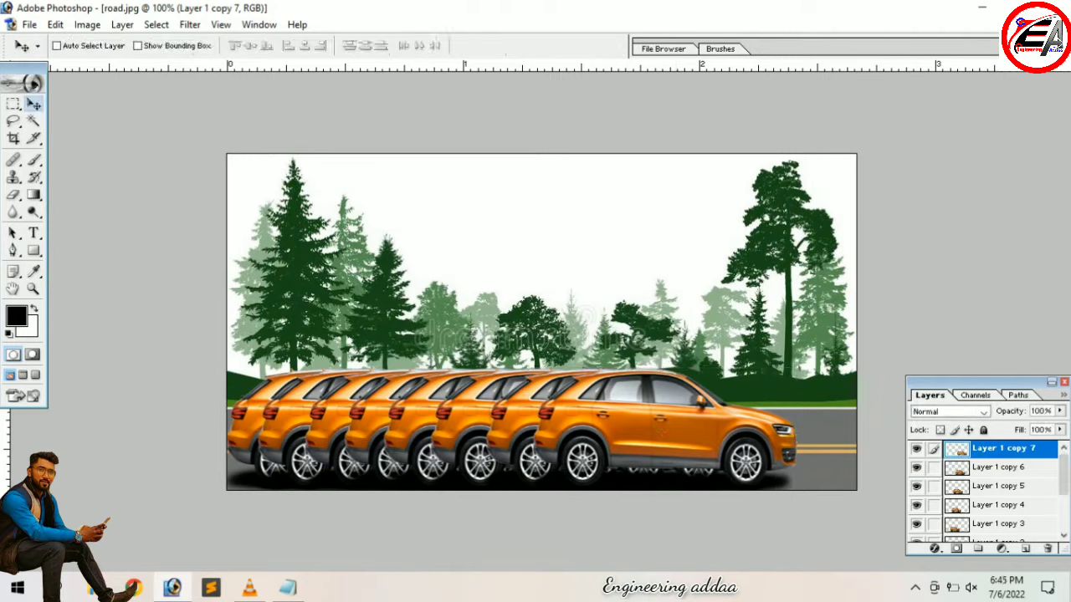
- Add Layer 1 copy 8, shifted further right near the road's edge
right_click(1004, 449)
left_click(945, 297)
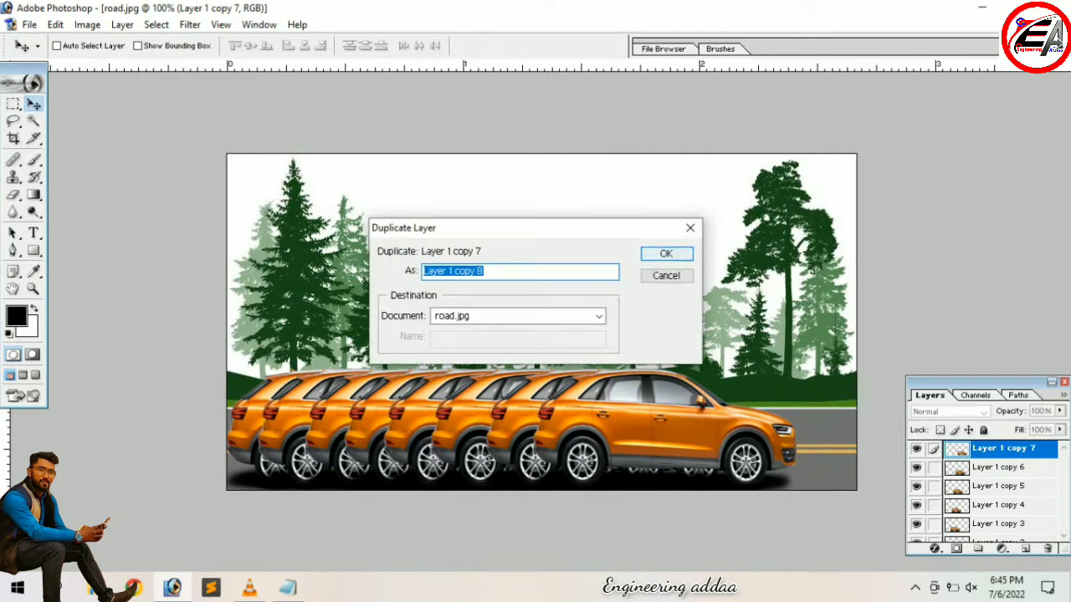
key("Return")
key("ctrl+t")
key("shift+Right")
key("shift+Right")
key("shift+Right")
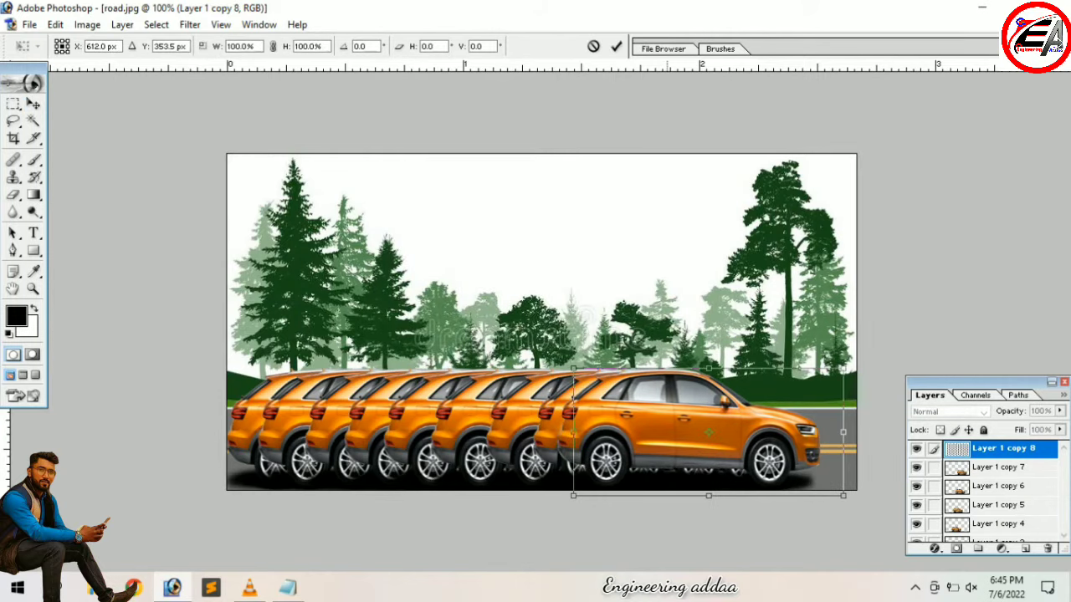
key("shift+Right")
key("shift+Right")
key("shift+Right")
key("Return")
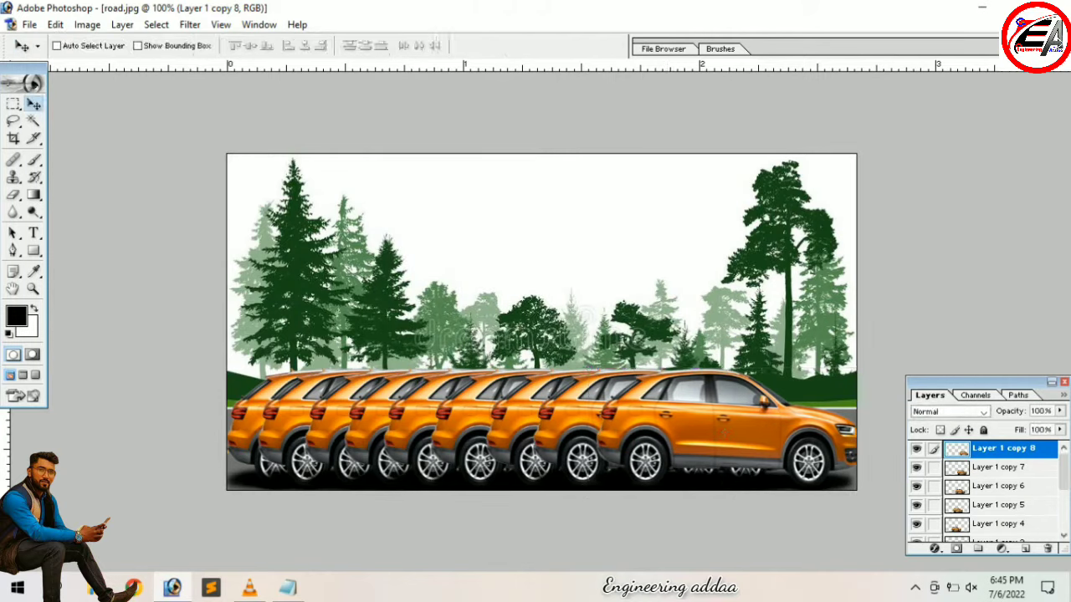
- Add car copies 9 and 10, moving copy 10 about 50 px further right
right_click(1004, 448)
left_click(946, 296)
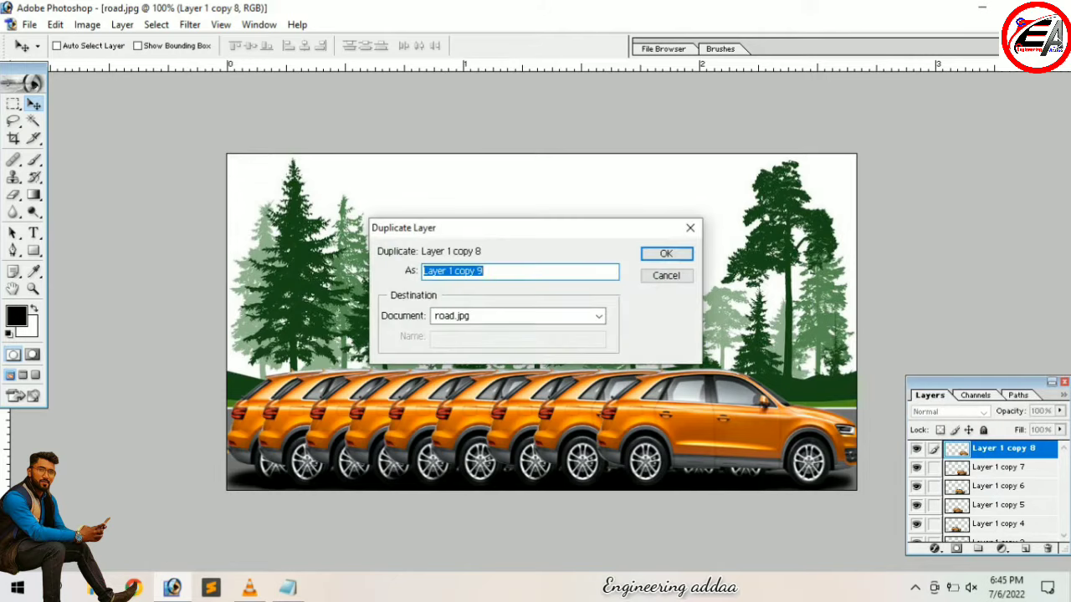
key("Return")
key("ctrl+t")
key("shift+Right")
key("shift+Right")
key("shift+Right")
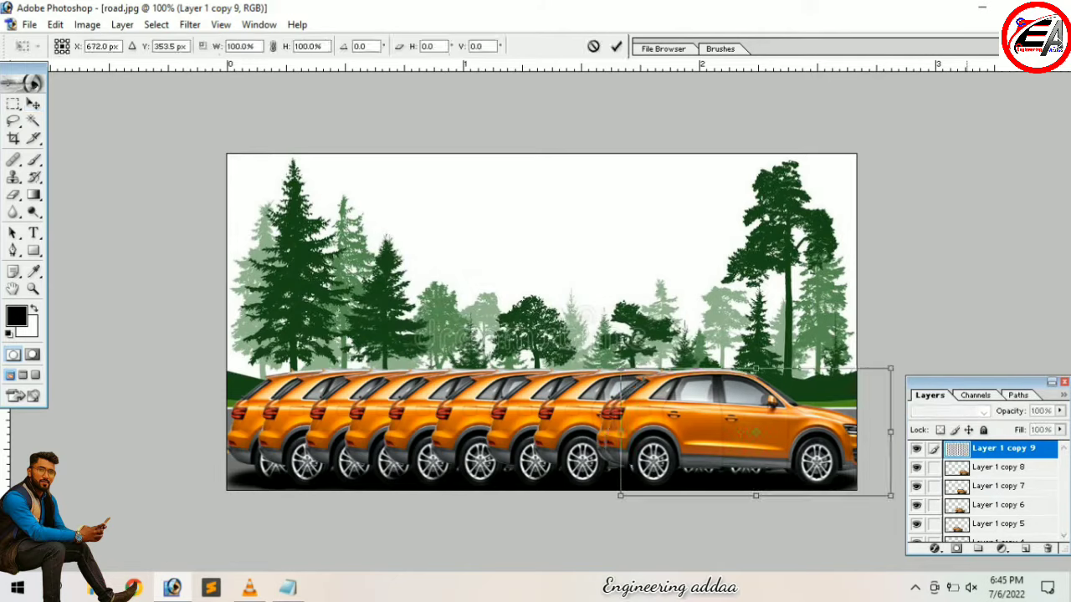
key("shift+Right")
key("shift+Right")
key("shift+Right")
key("Return")
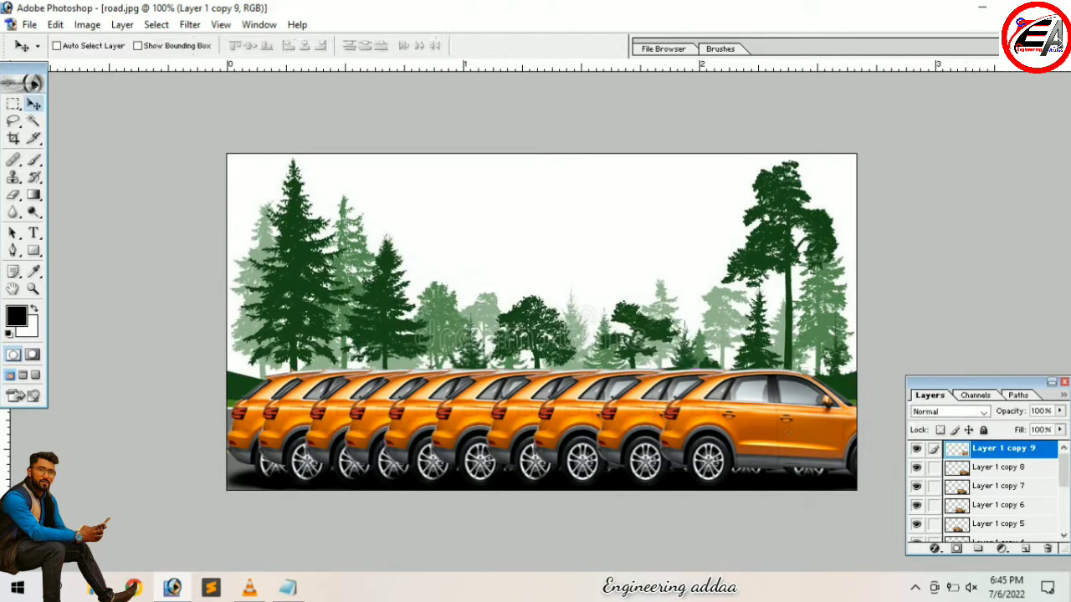
right_click(1004, 448)
left_click(954, 298)
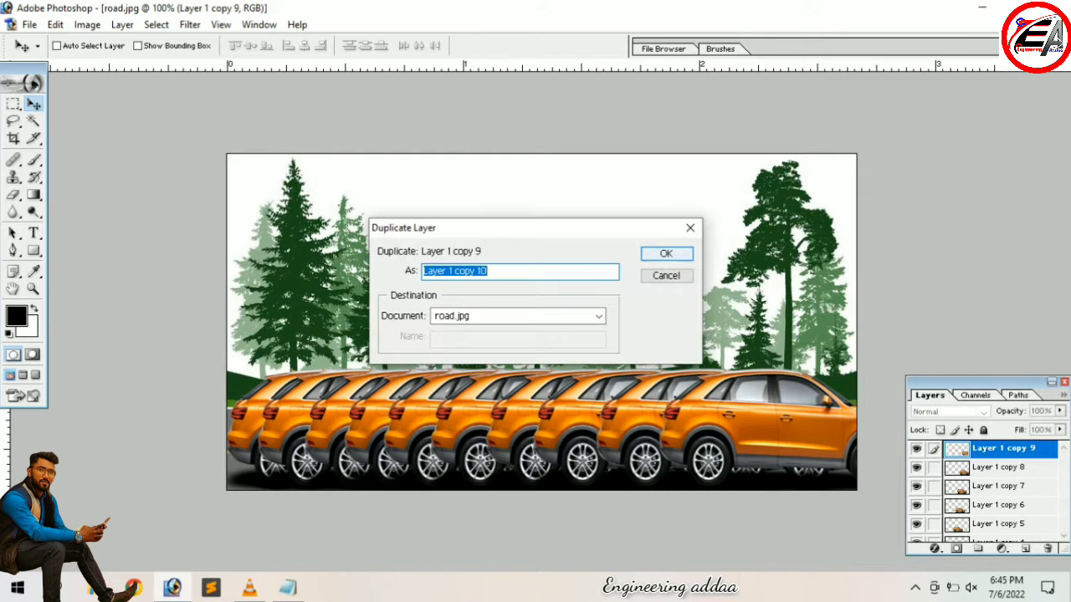
key("Return")
key("ctrl+t")
left_click_drag(810, 432, 850, 432)
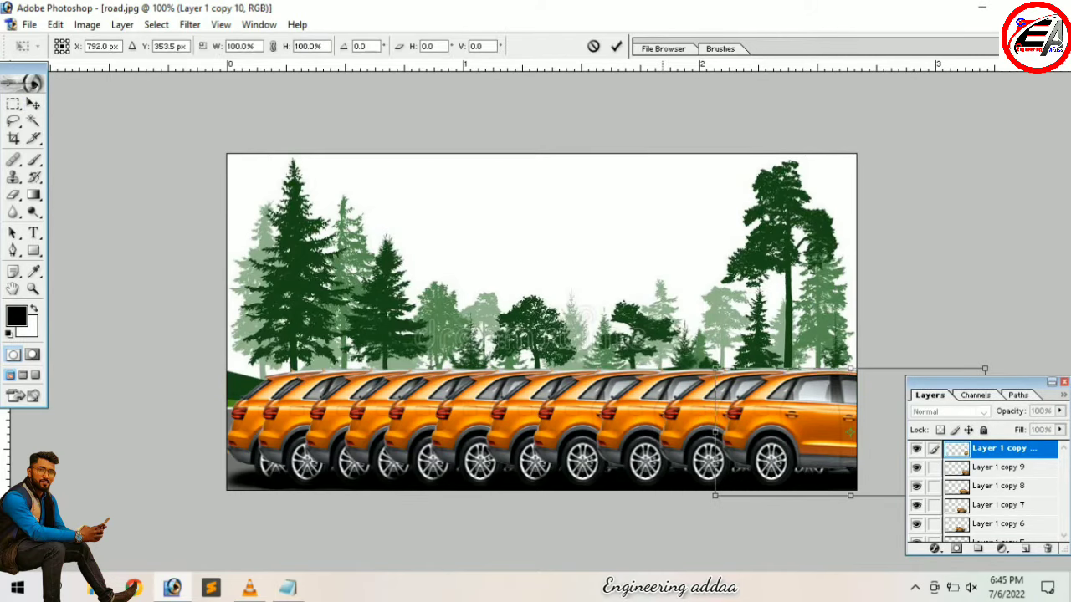
key("Return")
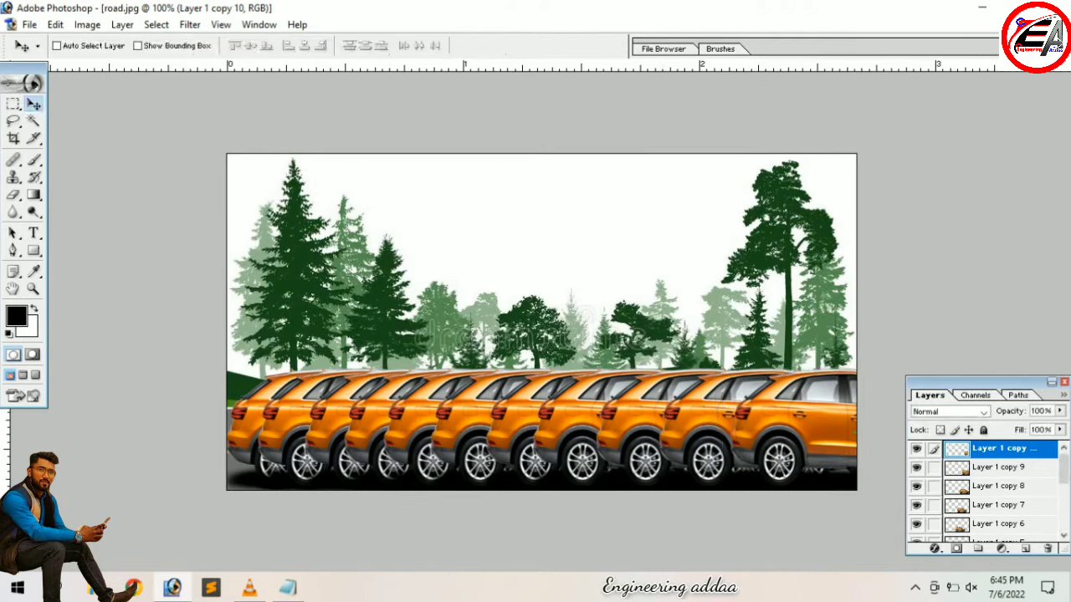
- Add car copies 11 and 12, nudging copy 12 20 px further right
right_click(956, 449)
key("Escape")
right_click(957, 449)
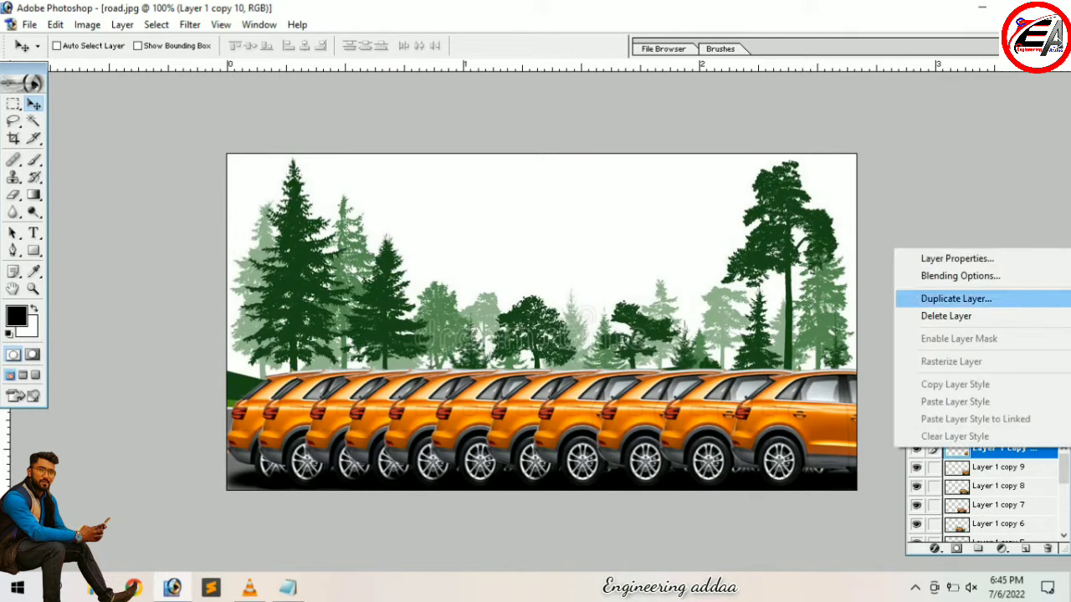
left_click(962, 299)
key("Return")
key("ctrl+t")
left_click_drag(803, 430, 862, 431)
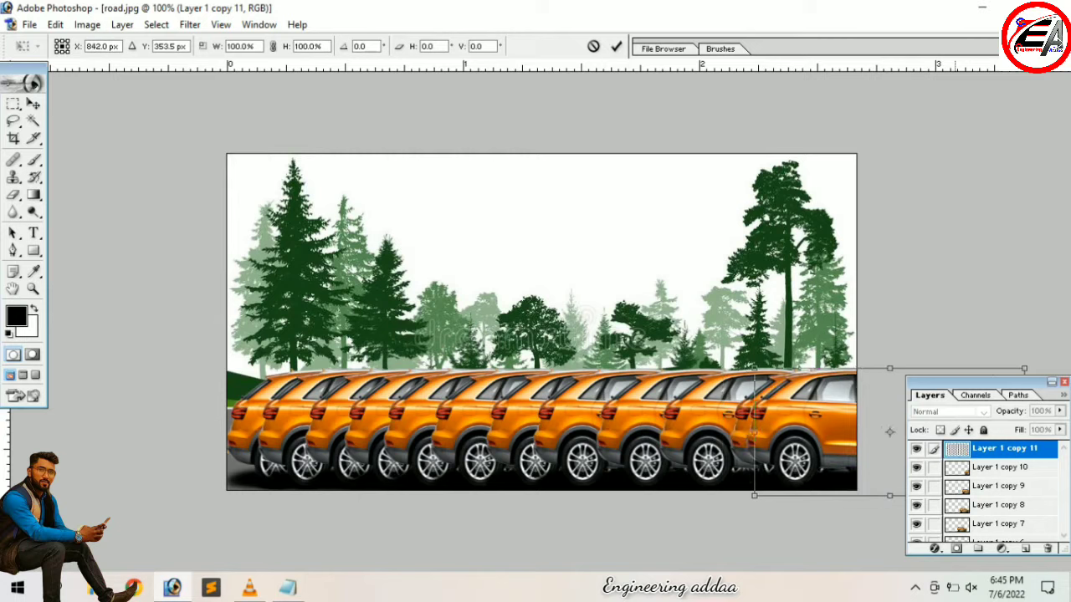
key("Return")
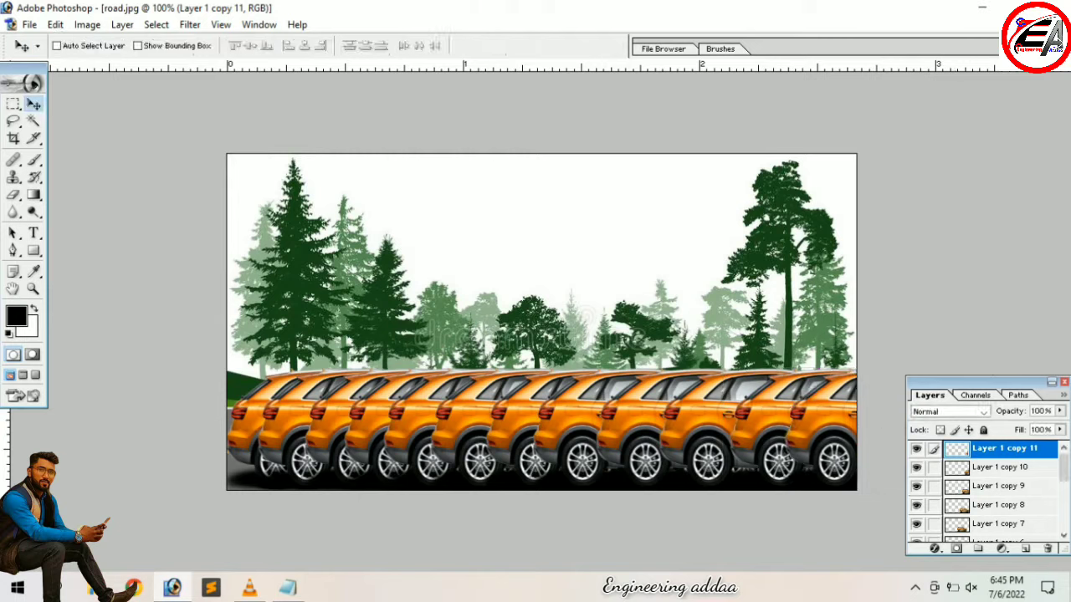
right_click(956, 449)
left_click(962, 298)
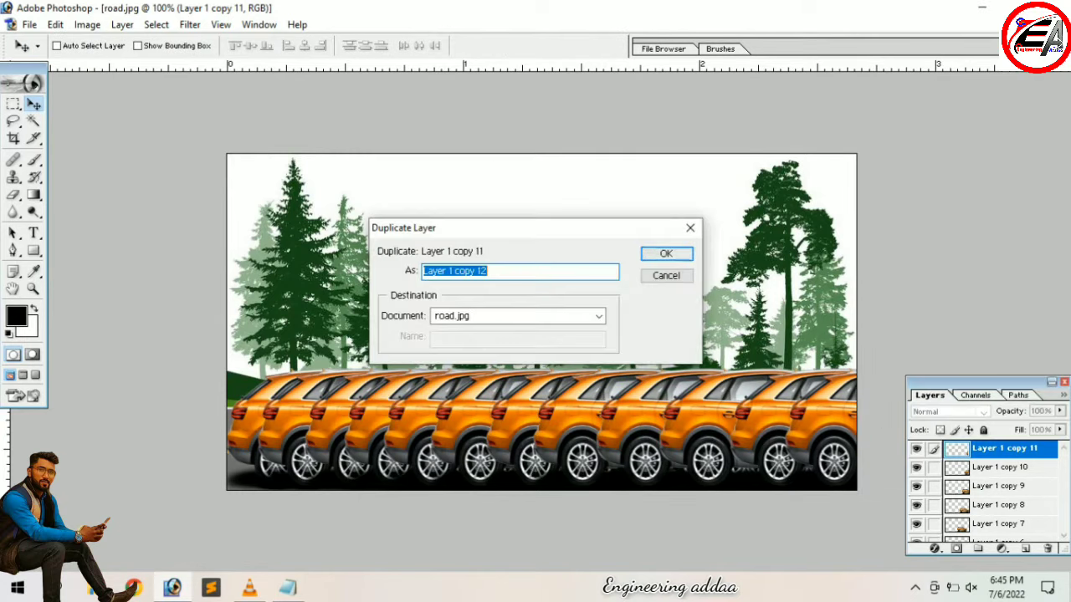
key("Return")
key("ctrl+t")
left_click_drag(845, 430, 810, 430)
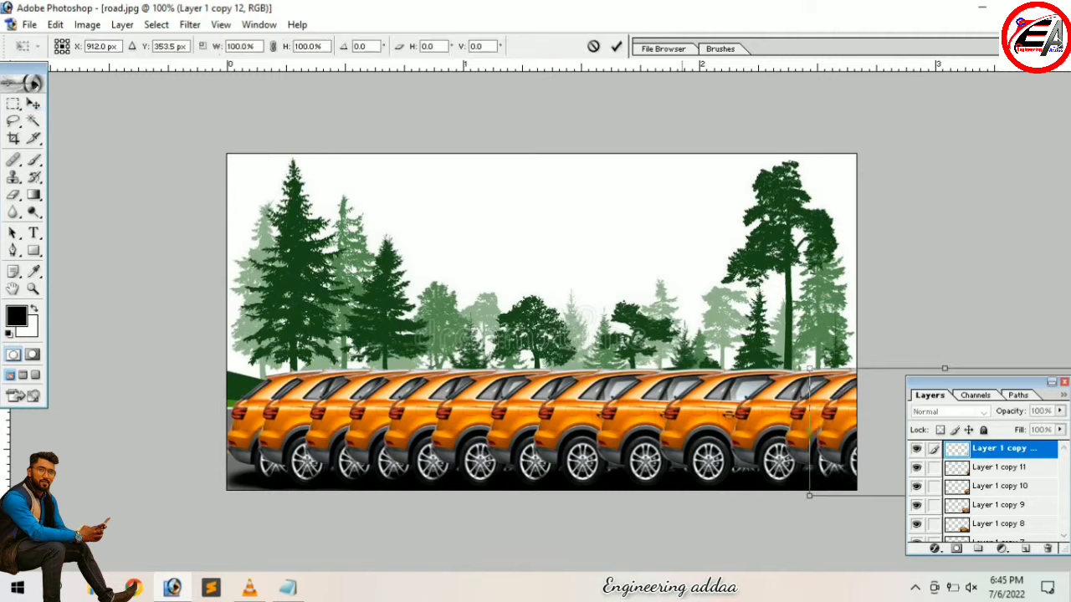
key("shift+Right")
key("shift+Right")
key("Return")
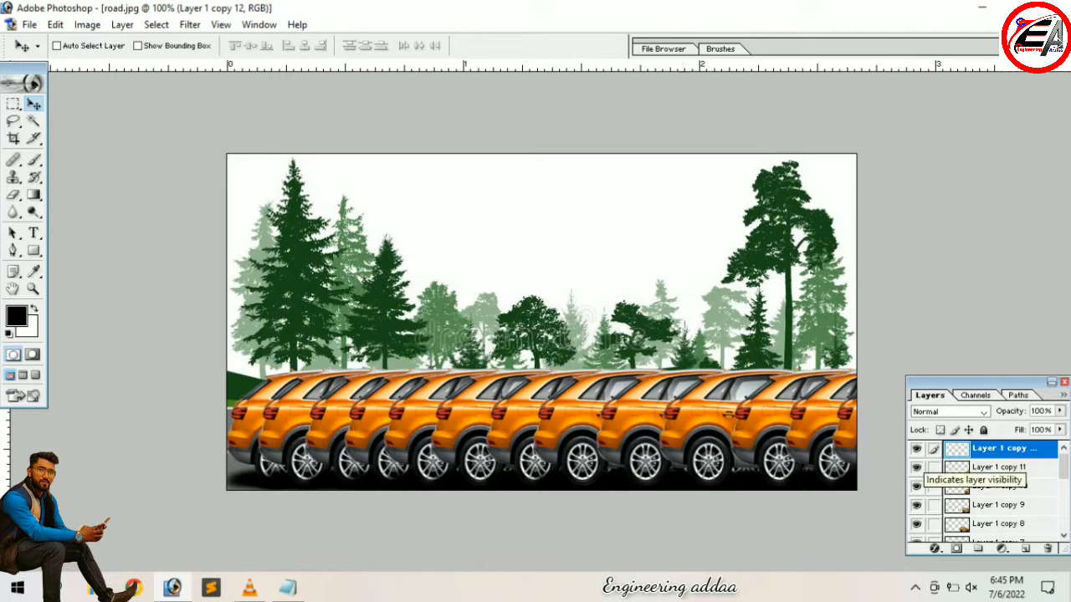
- Hide car copies 12 through 8 to preview the earlier positions
left_click(916, 448)
left_click(916, 467)
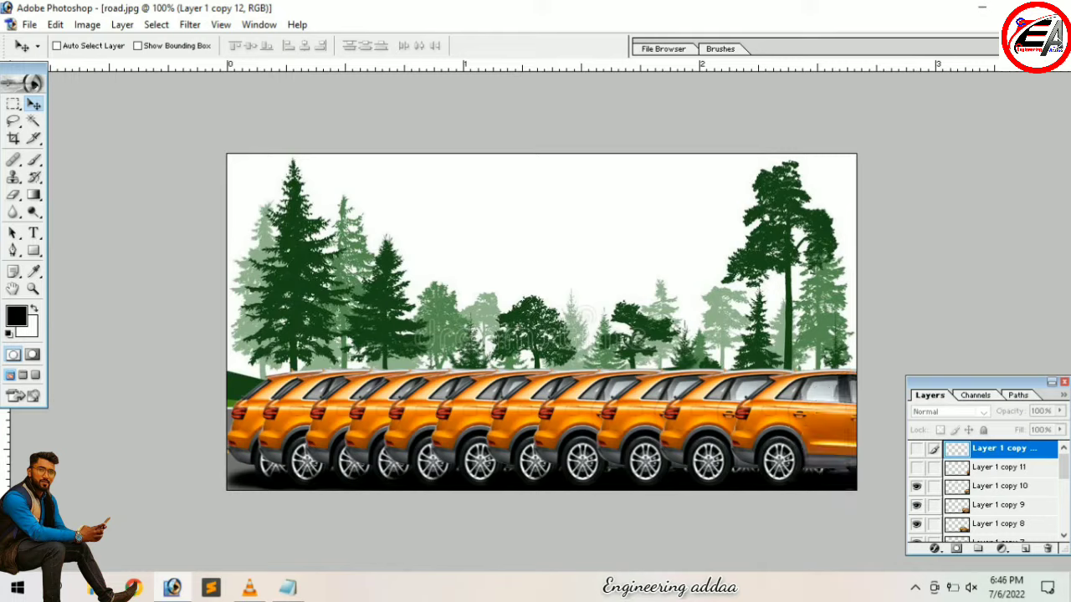
left_click(916, 486)
left_click(917, 505)
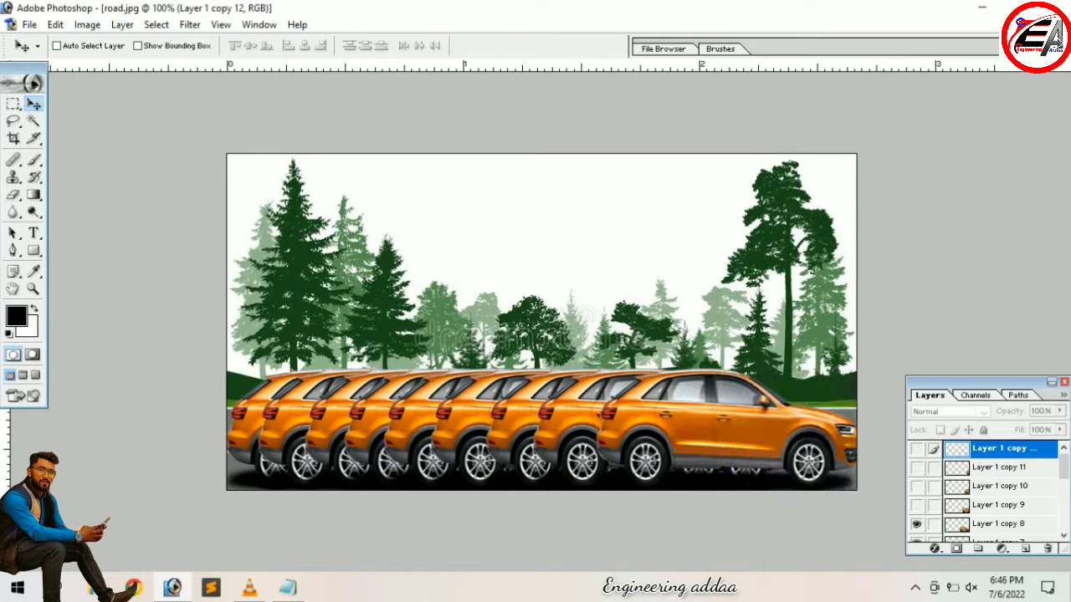
left_click(916, 524)
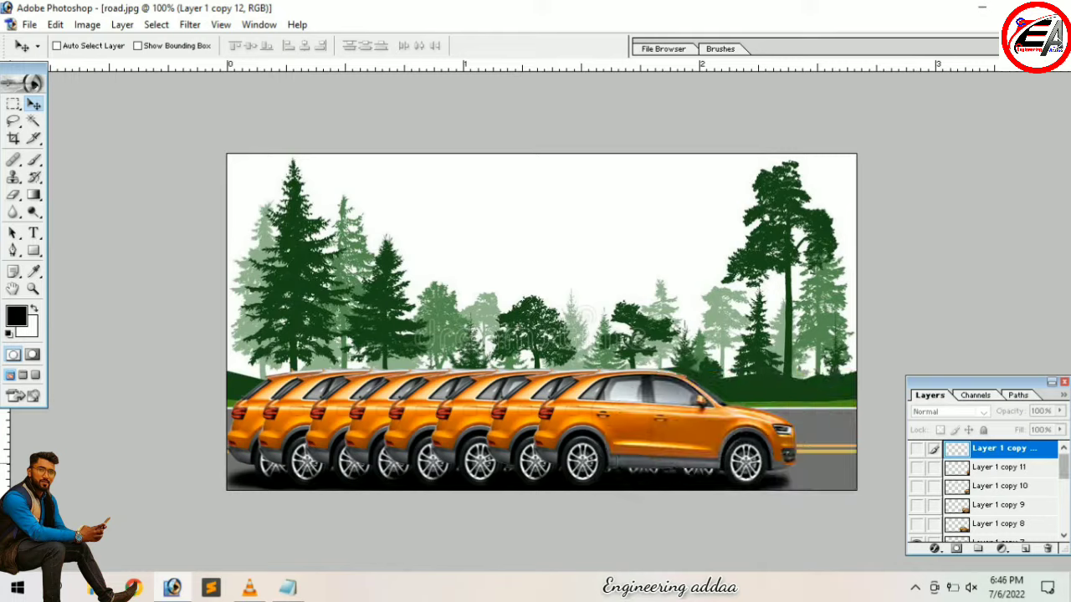
mouse_move(1063, 466)
left_mouse_down()
mouse_move(1064, 506)
mouse_move(1064, 465)
left_mouse_up()
- Show copies 8 through 12 again and link all the car layers together
left_click(916, 524)
left_click(916, 505)
left_click(916, 486)
left_click(916, 467)
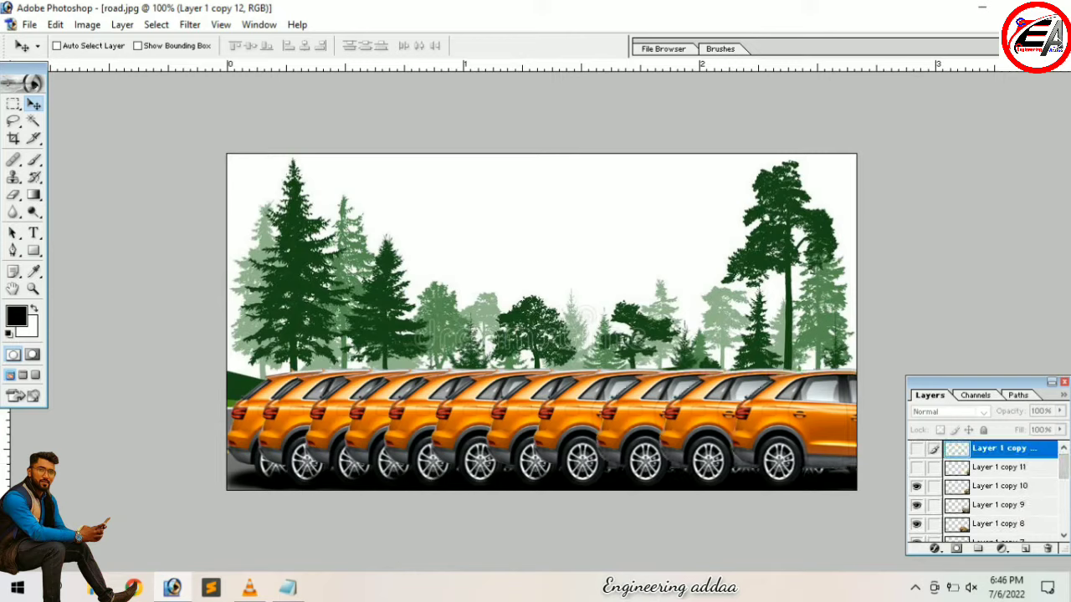
left_click(917, 449)
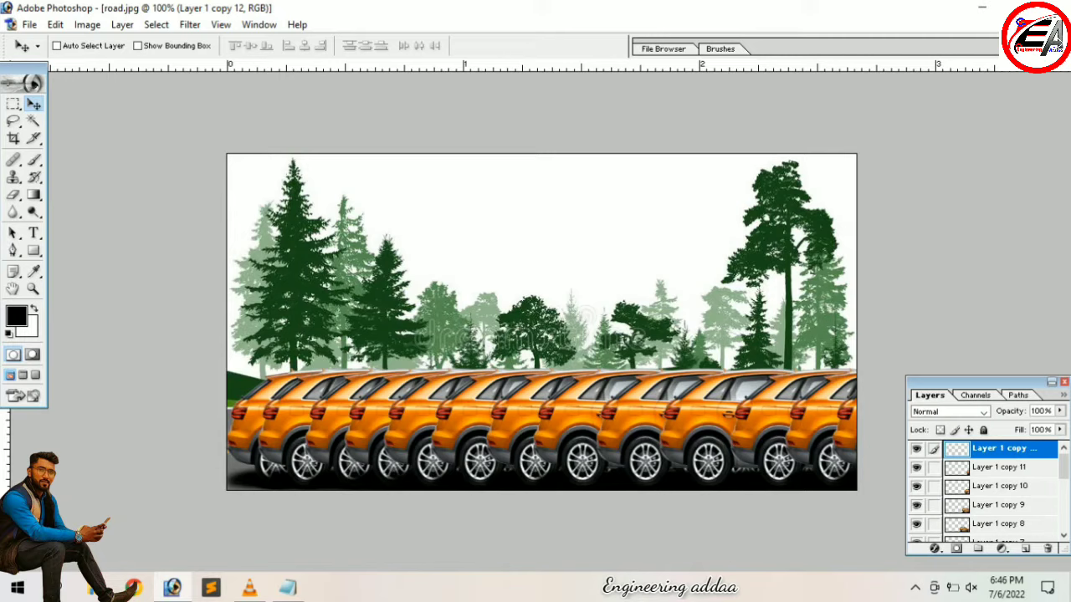
left_click_drag(934, 467, 933, 532)
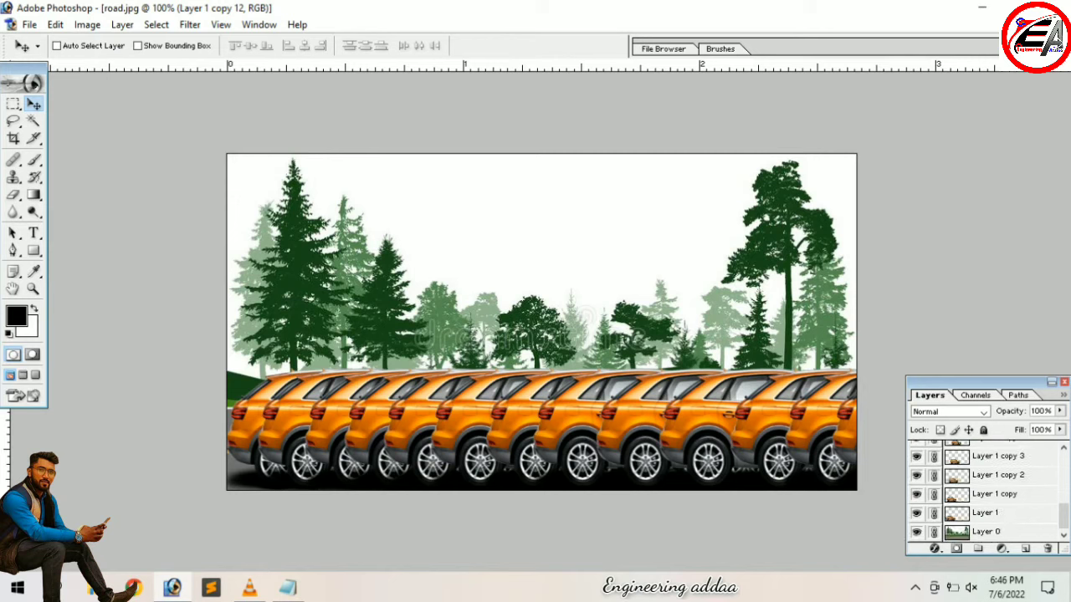
scroll(987, 494, "up", 2)
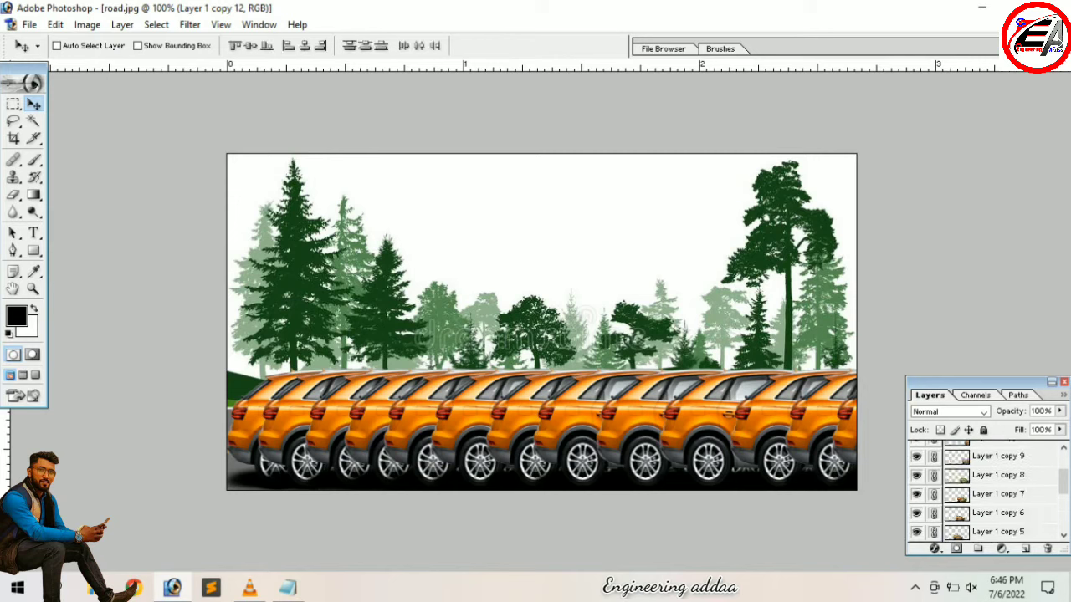
scroll(987, 493, "up", 2)
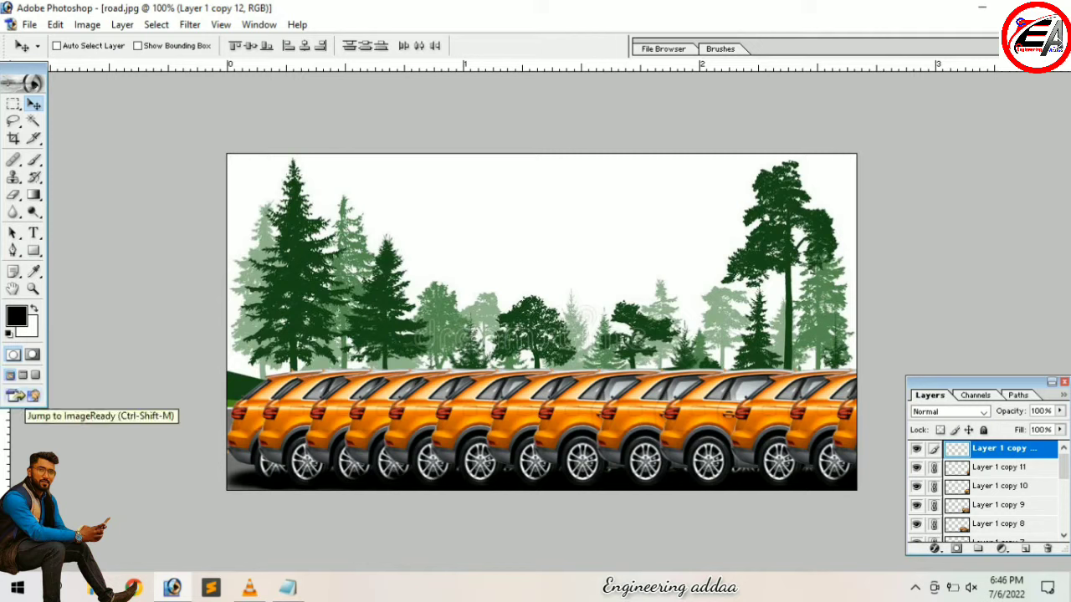
- Move the Windows magnifier aside while road.jpg loads in ImageReady
key("super+plus")
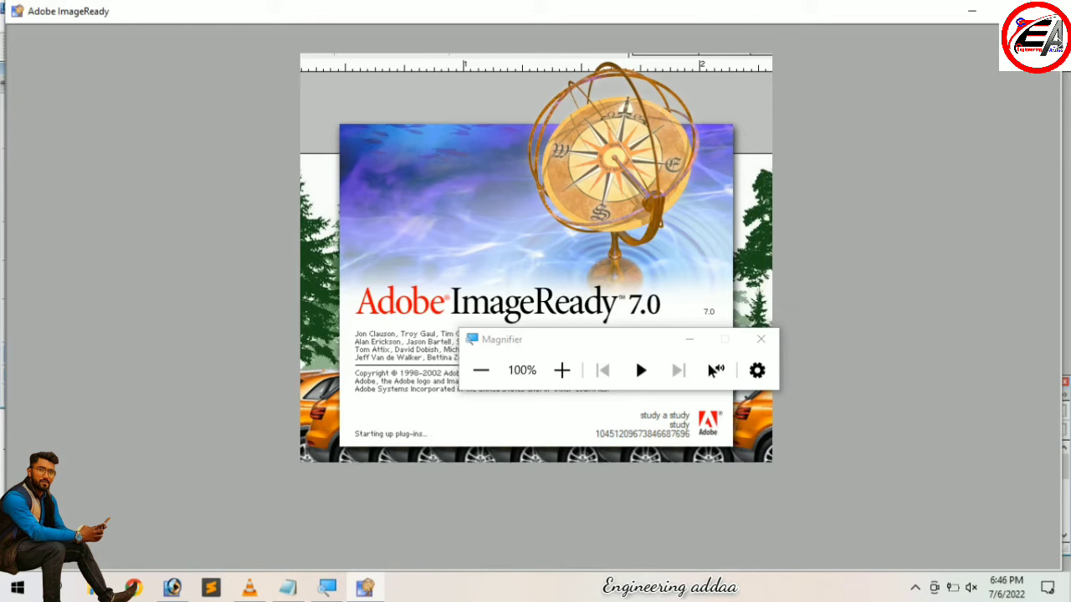
left_click(689, 339)
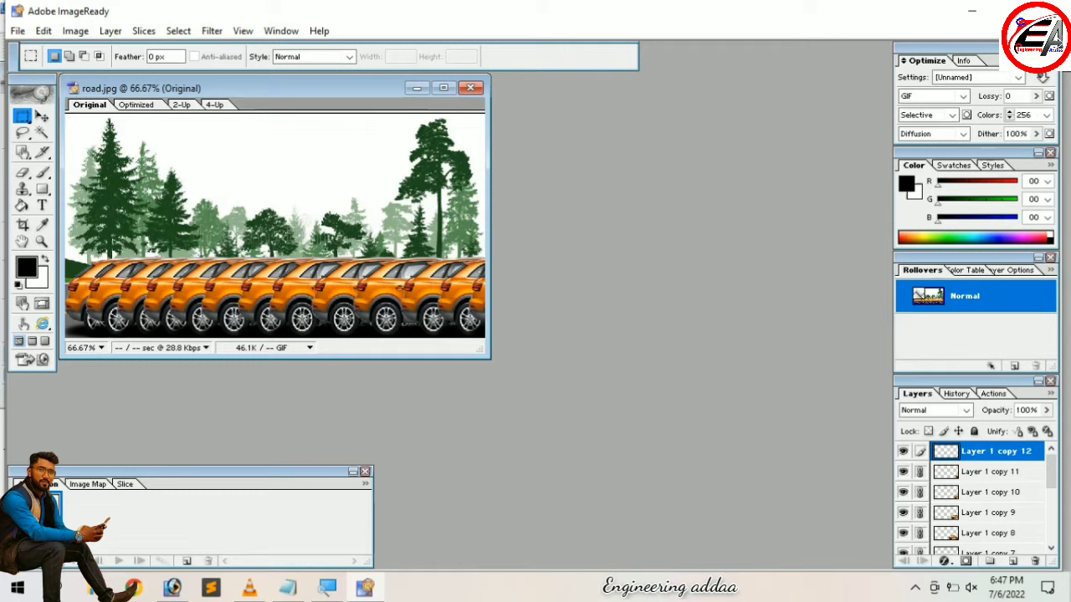
- Move the Animation palette up and hide car layers Layer 1 copy 12 through copy 6
left_click_drag(209, 472, 249, 428)
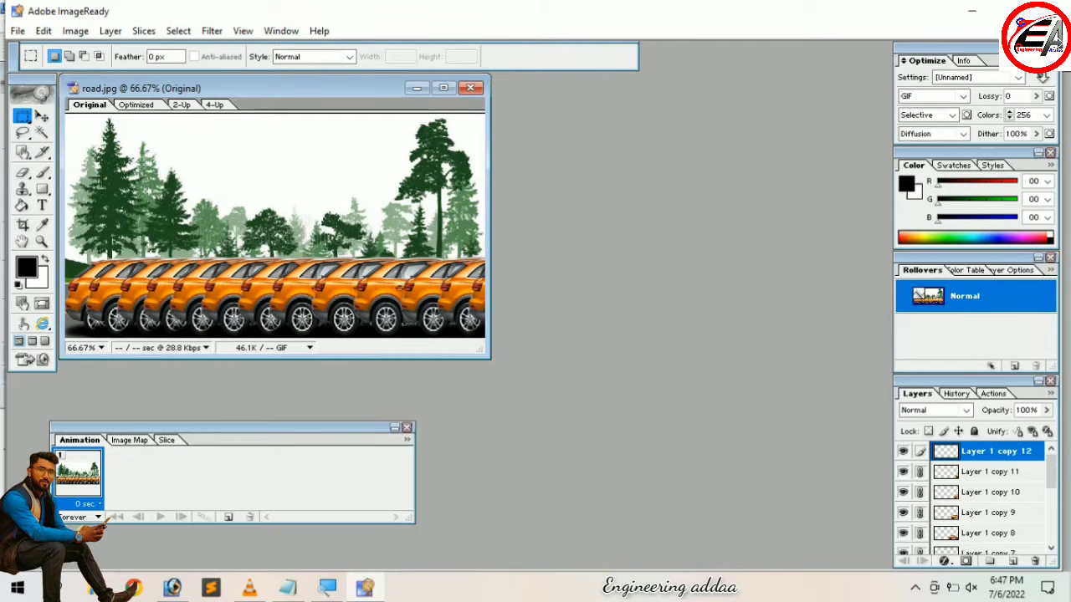
left_click(903, 451)
left_click(903, 471)
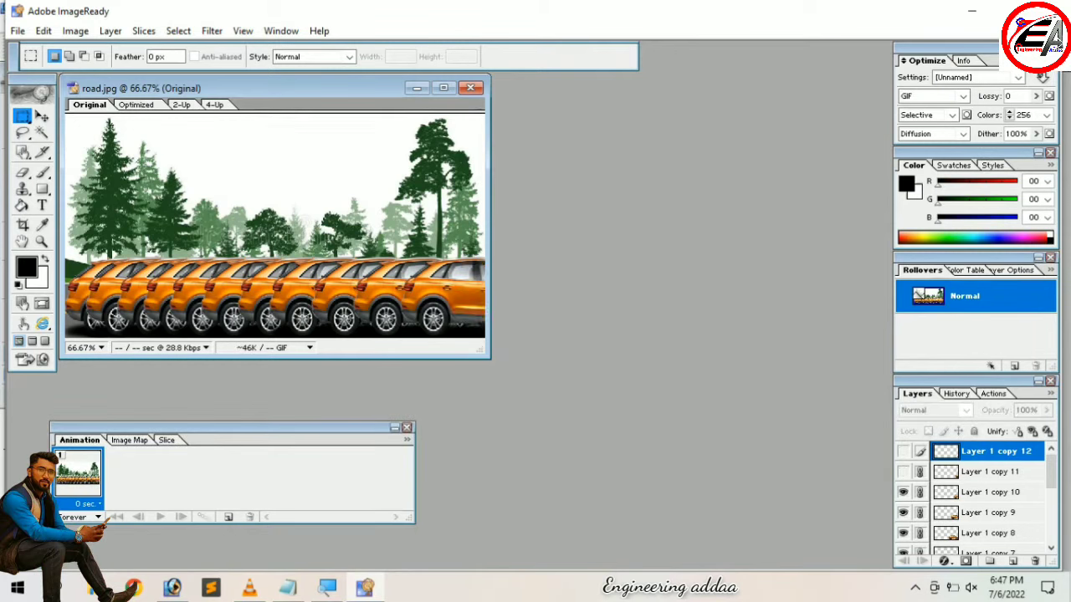
left_click(903, 492)
scroll(903, 492, "down", 2)
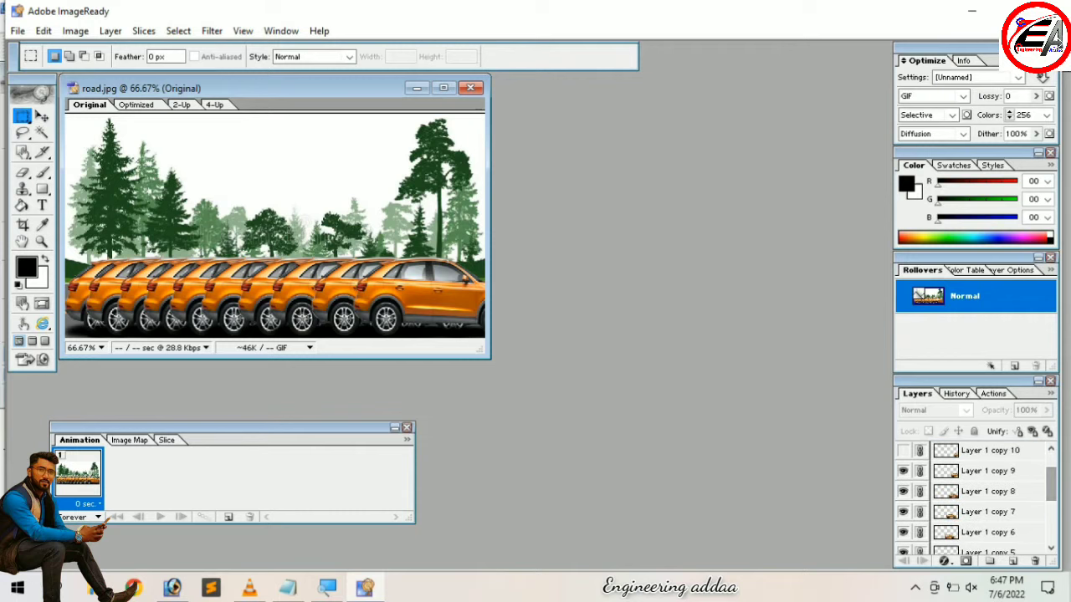
left_click(903, 471)
left_click(903, 491)
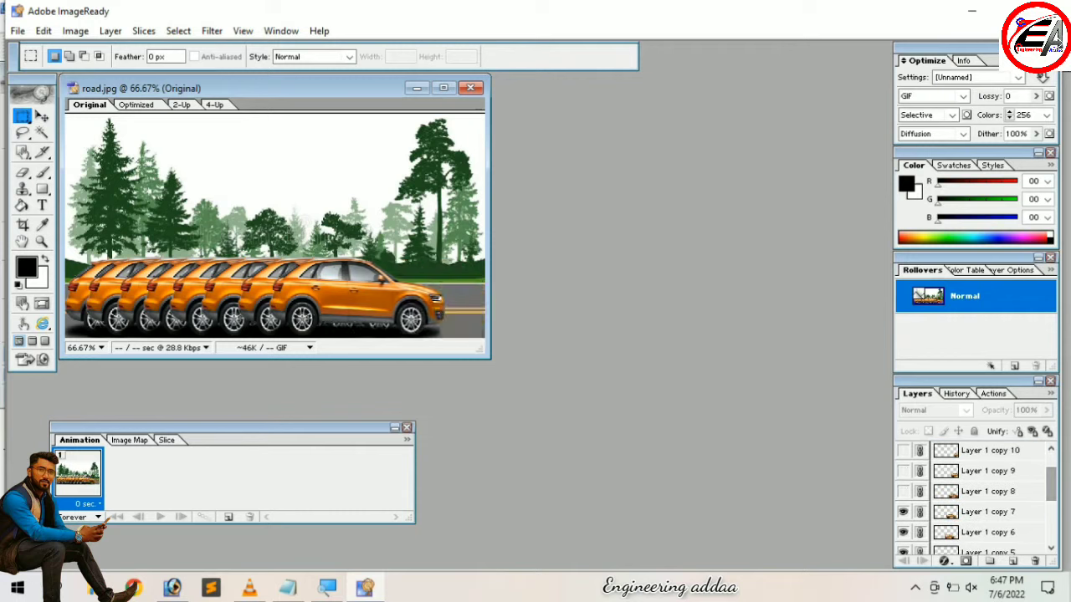
left_click(902, 512)
left_click(903, 532)
- Hide Layer 1 copy 5 through Layer 1 copy, leaving only the original car, and open frame 1's delay list
scroll(903, 502, "down", 3)
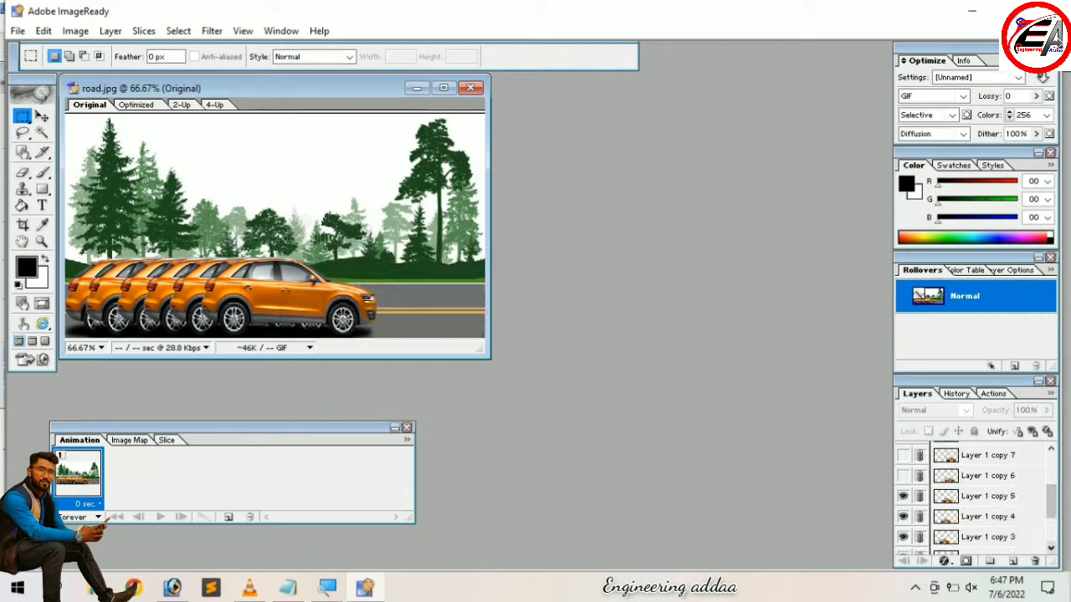
scroll(975, 498, "down", 3)
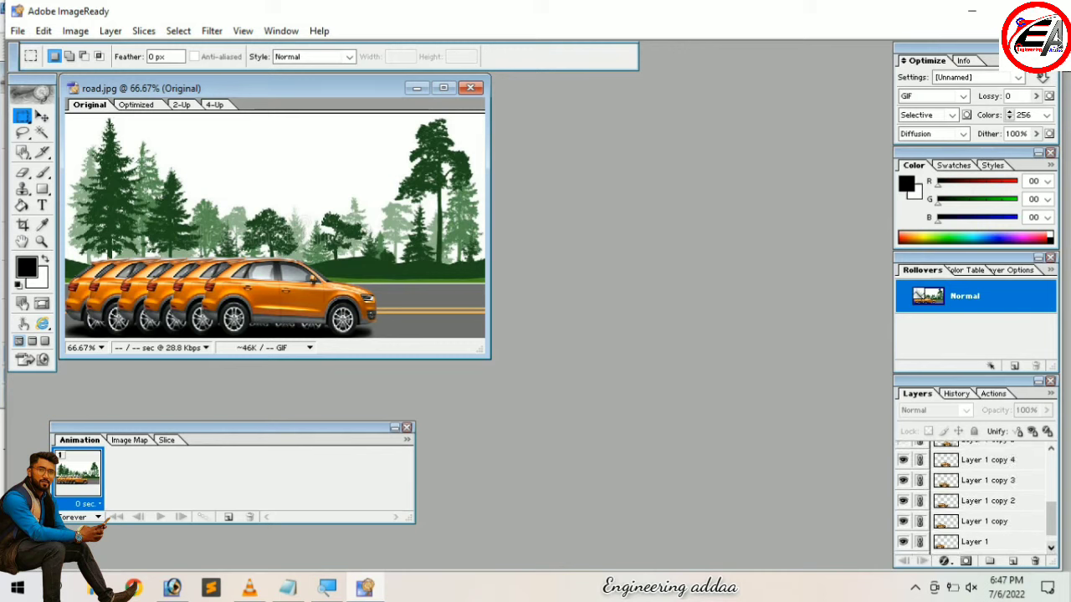
left_click(903, 441)
left_click(903, 460)
left_click(902, 480)
left_click(902, 500)
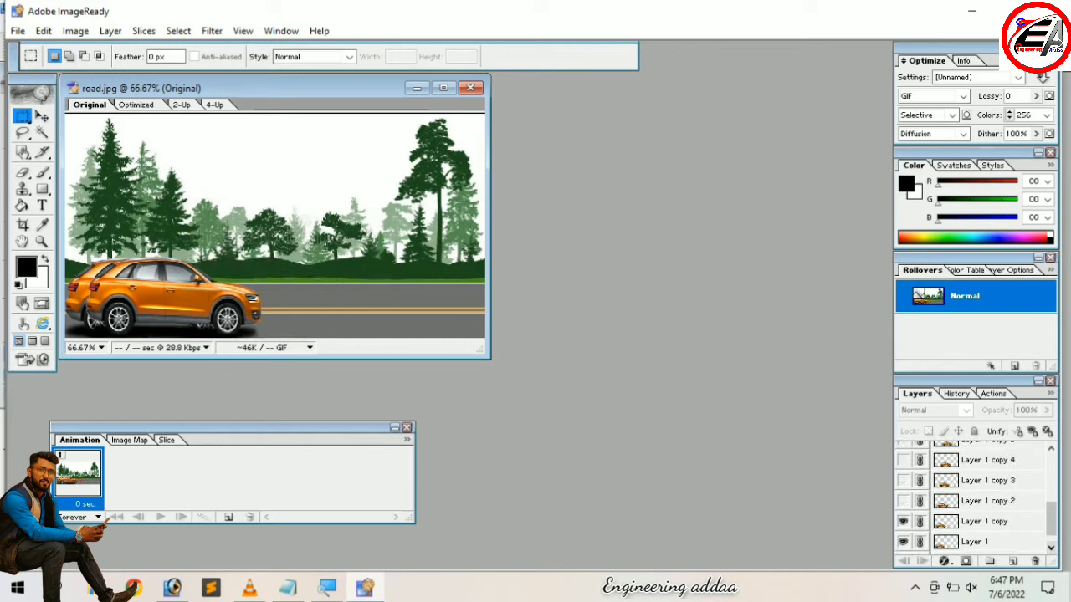
left_click(903, 521)
left_click(902, 542)
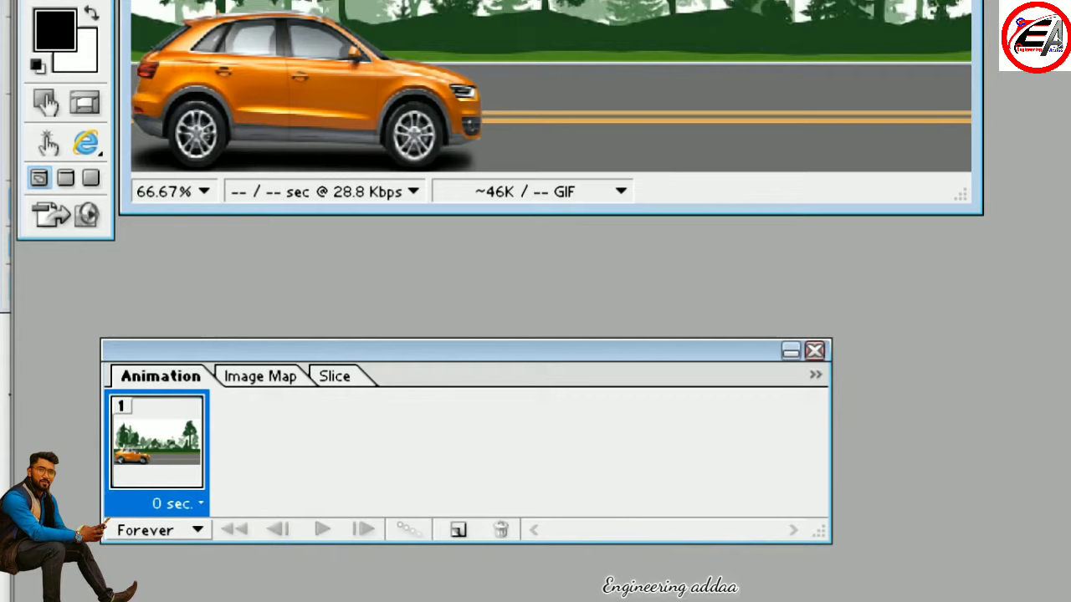
left_click(199, 503)
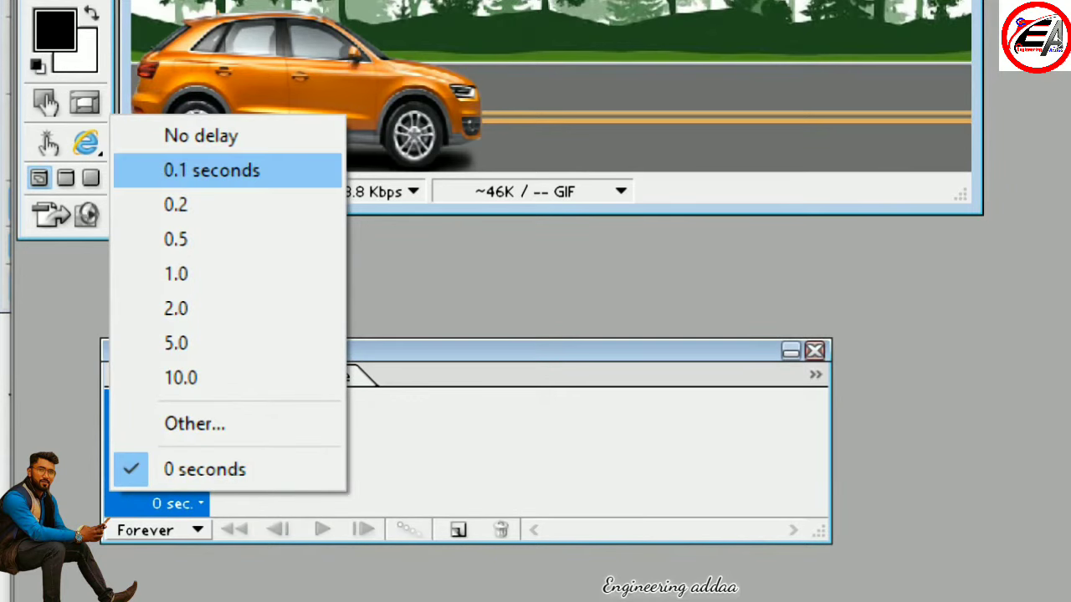
- Set frame 1's delay to 0.1 seconds and duplicate it as frame 2
left_click(211, 170)
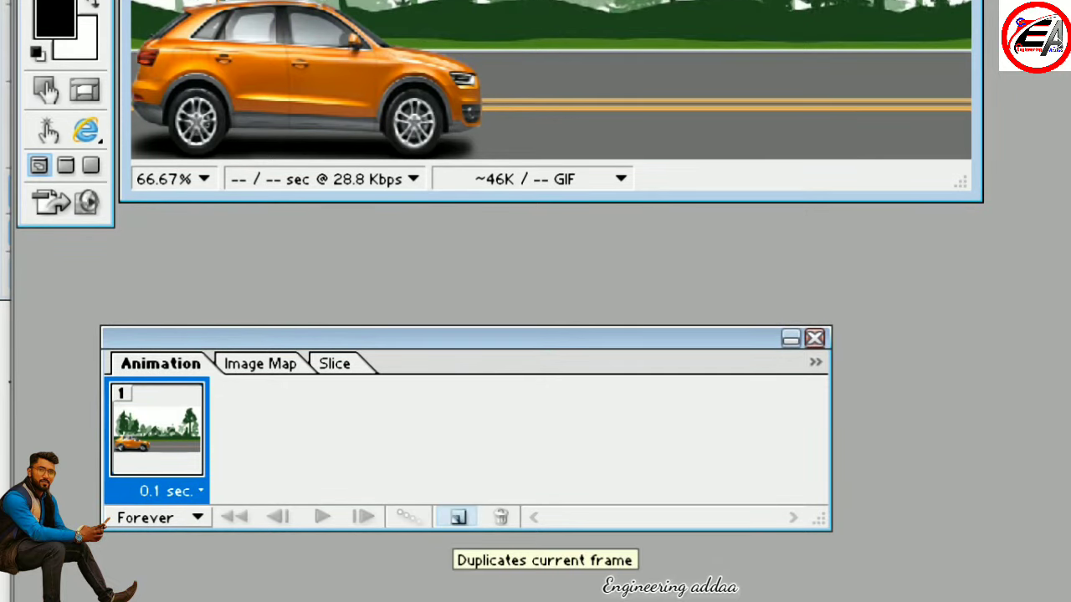
left_click(458, 517)
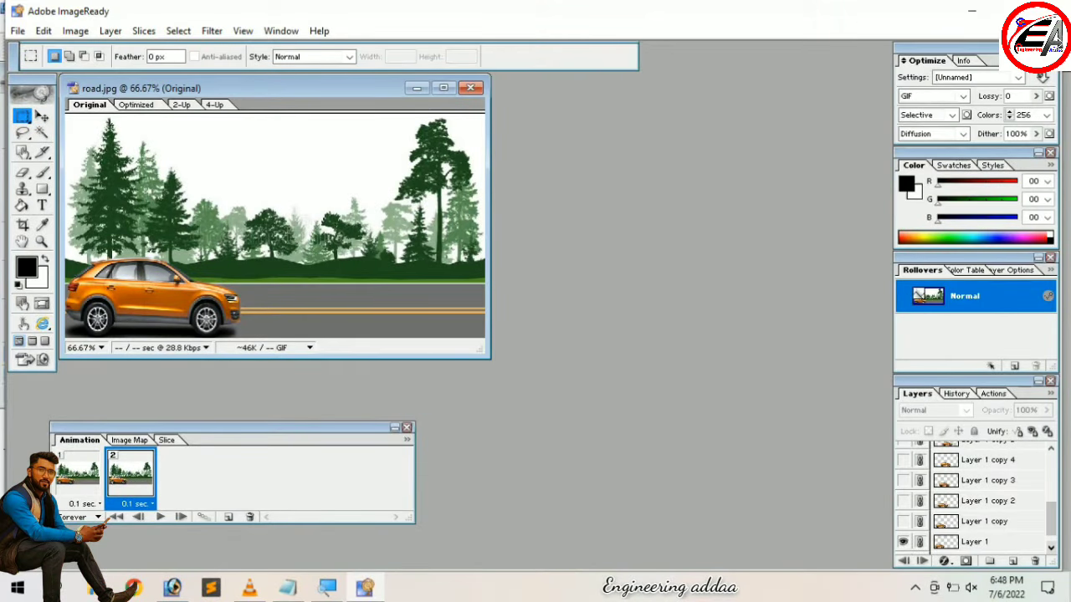
- Make frame 2 show Layer 1 copy and a new frame 3 show Layer 1 copy 2
left_click(903, 541)
left_click(903, 521)
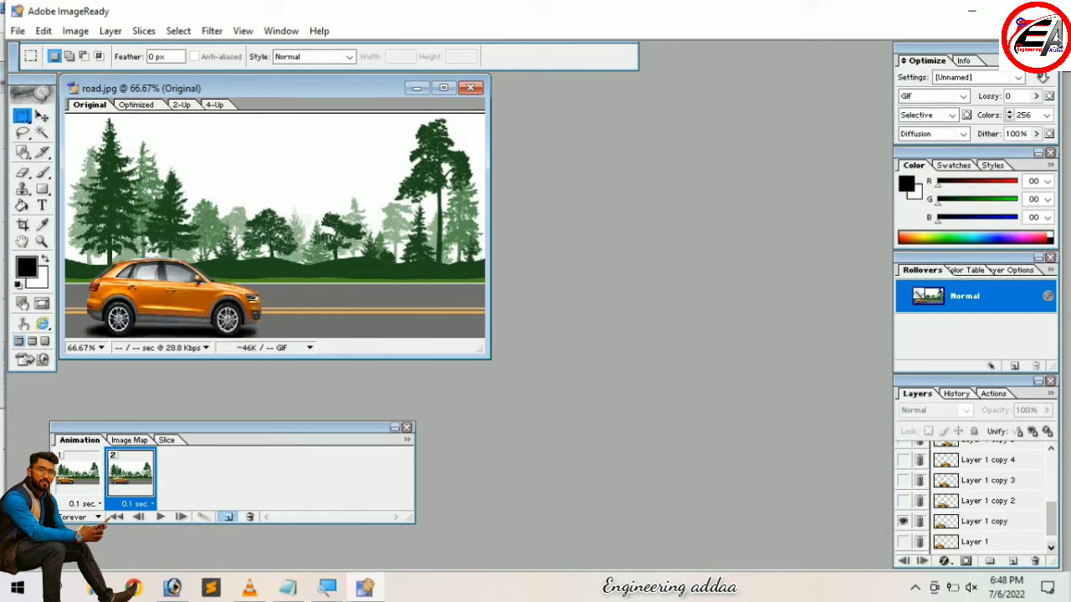
left_click(228, 516)
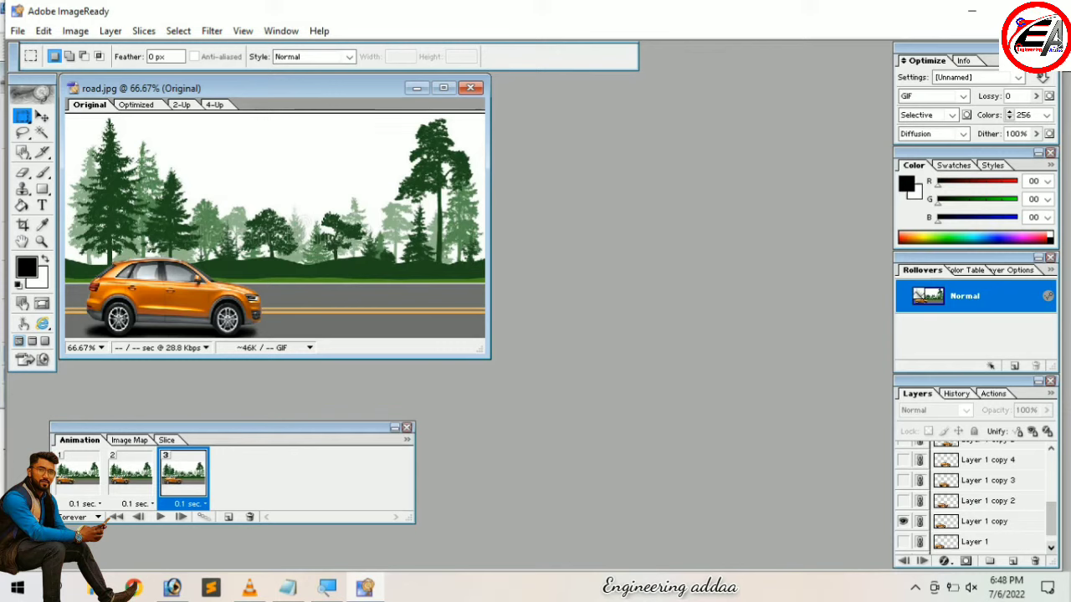
left_click(903, 522)
left_click(903, 500)
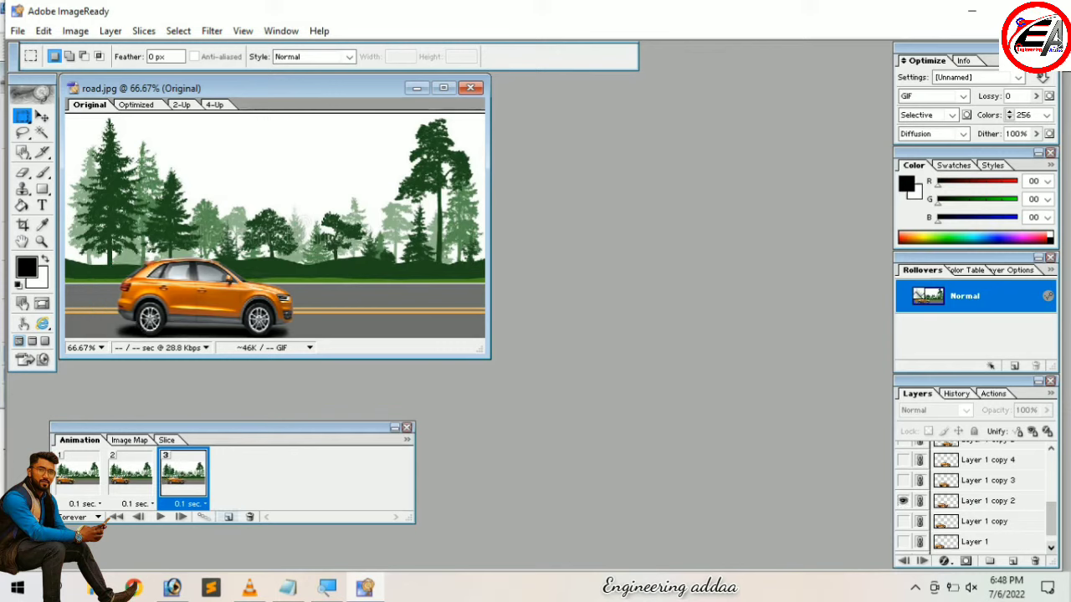
- Add frames 4 through 6, moving frame 6's visible car one copy further right
left_click(227, 516)
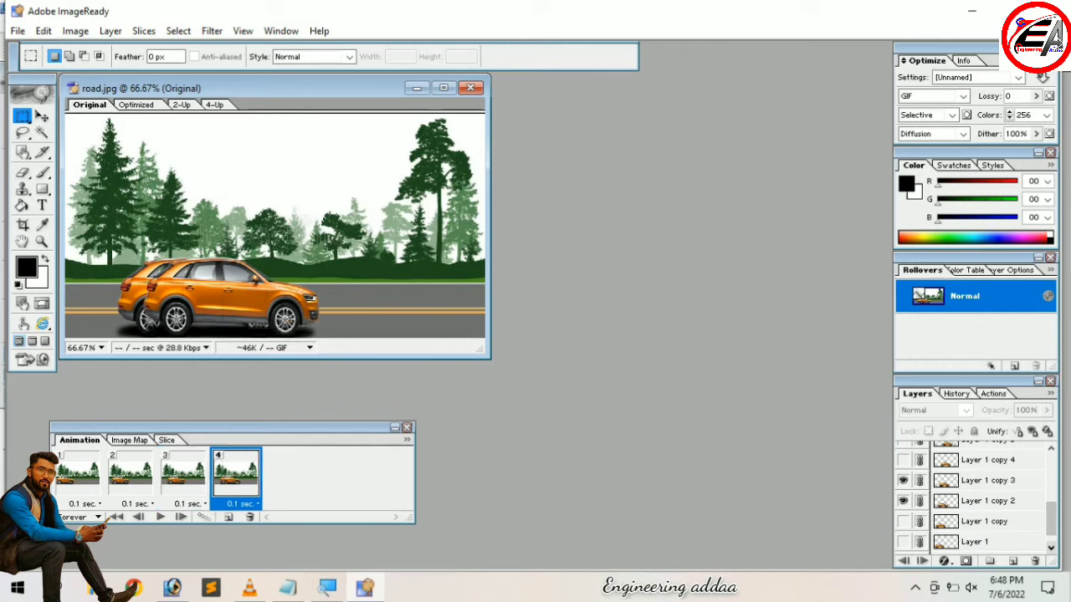
left_click(228, 516)
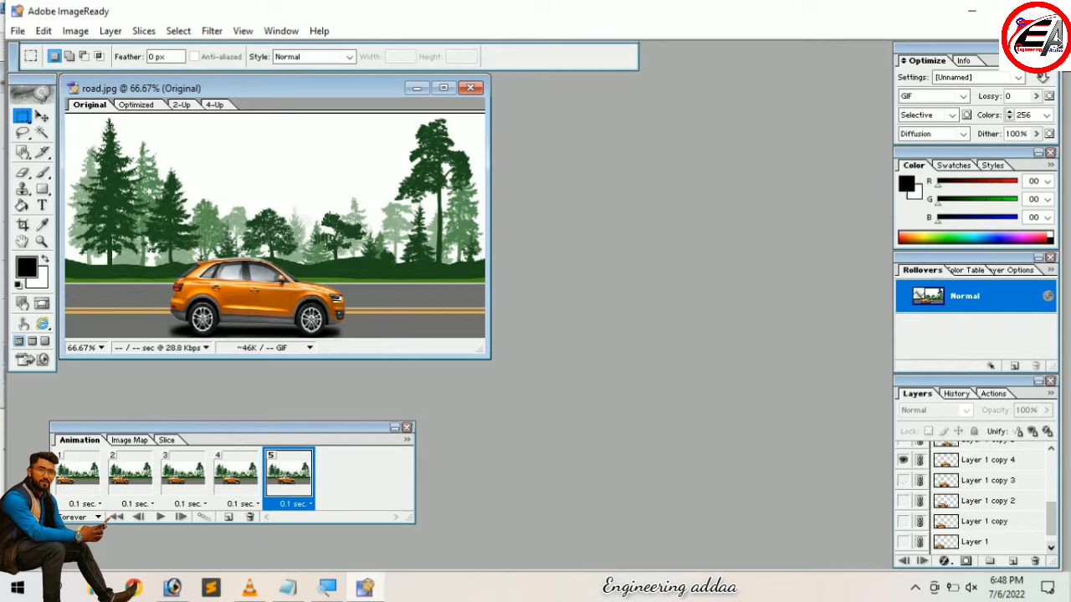
left_click(228, 517)
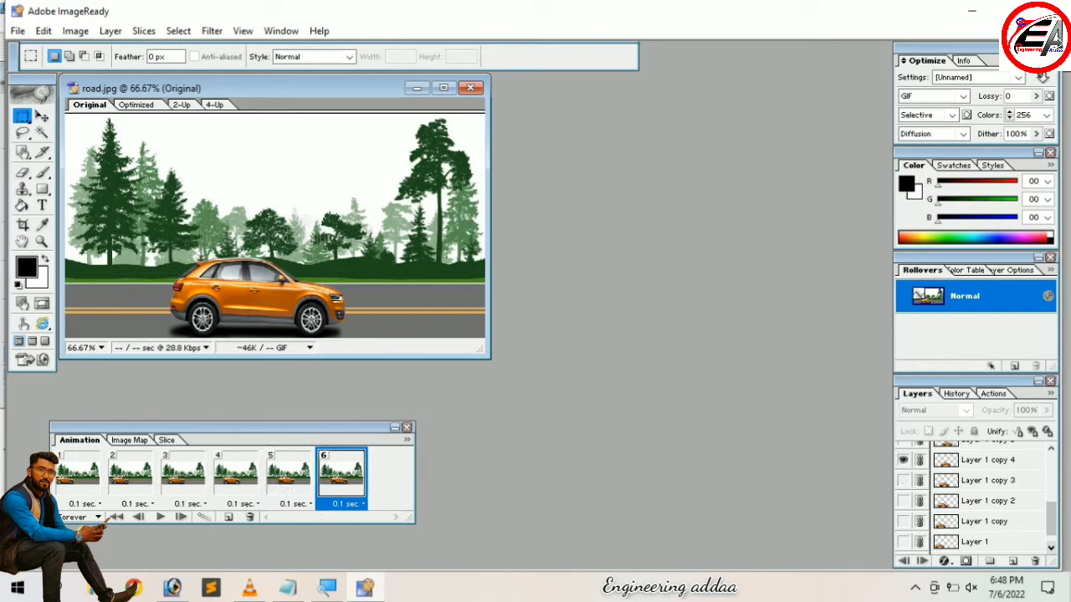
scroll(975, 497, "up", 3)
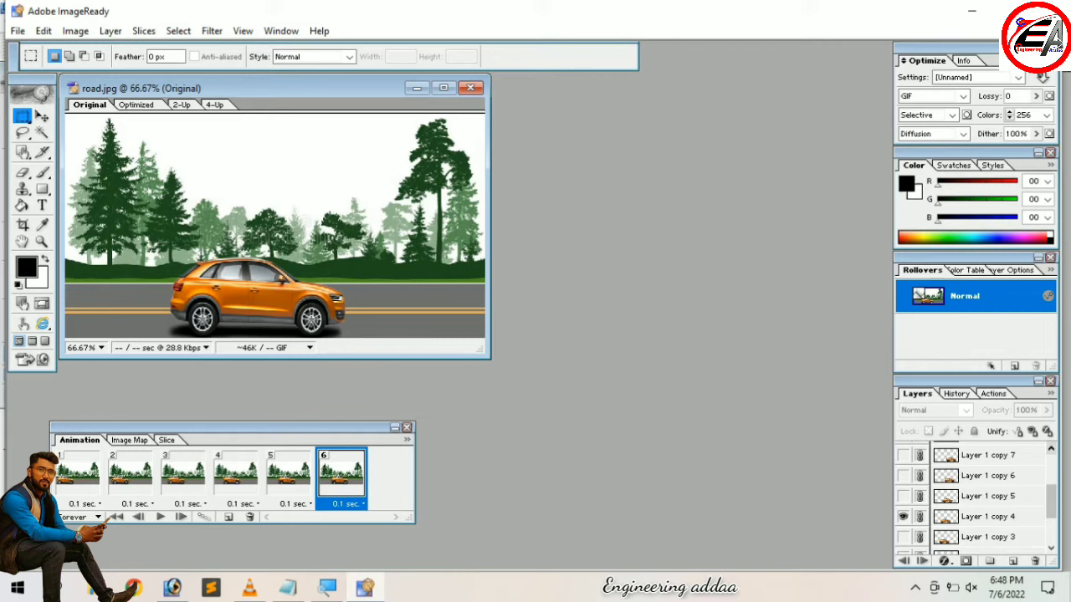
left_click(903, 496)
left_click(903, 517)
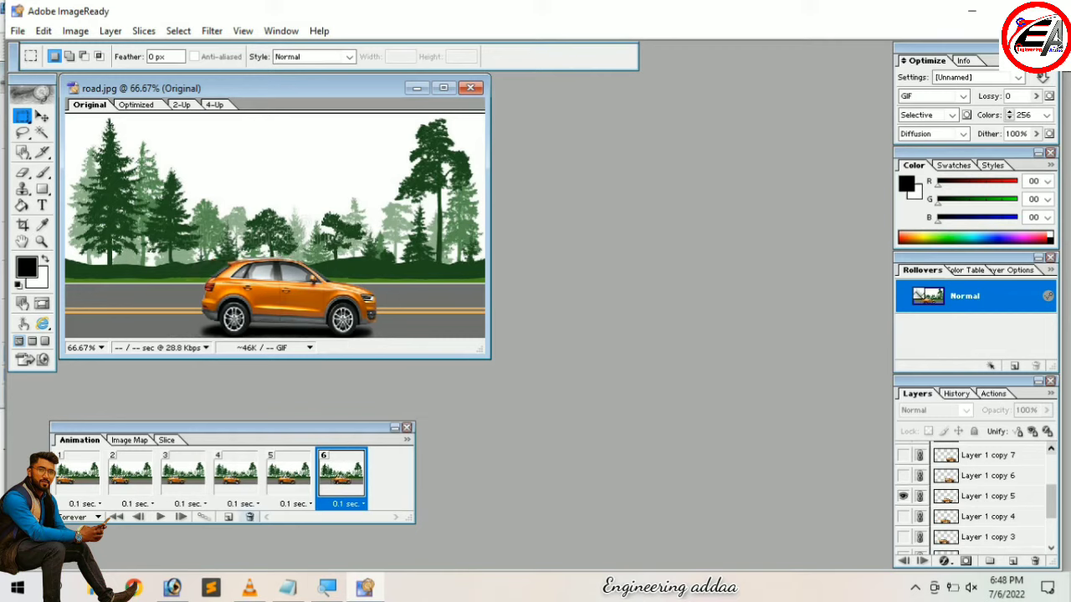
- Add frames 7 and 8 showing Layer 1 copy 6 and copy 7 respectively
left_click(228, 516)
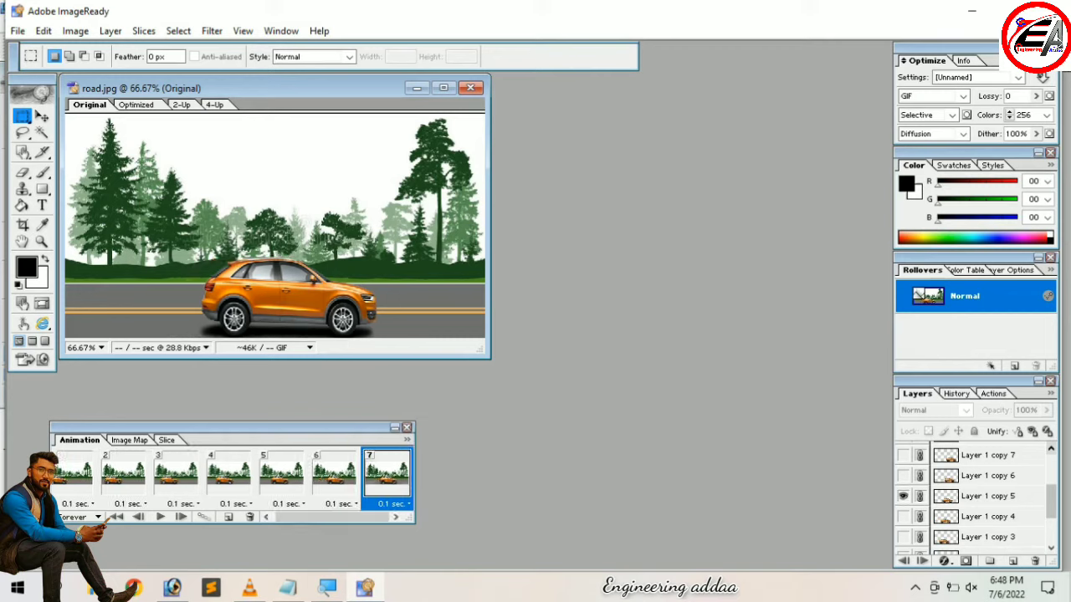
left_click(903, 475)
left_click(902, 496)
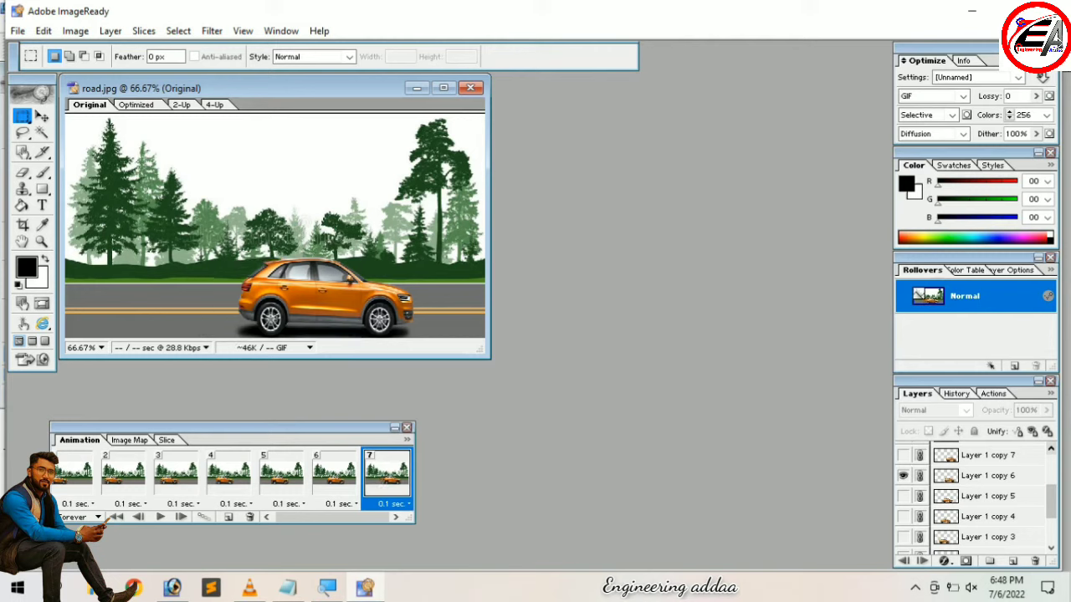
left_click(228, 517)
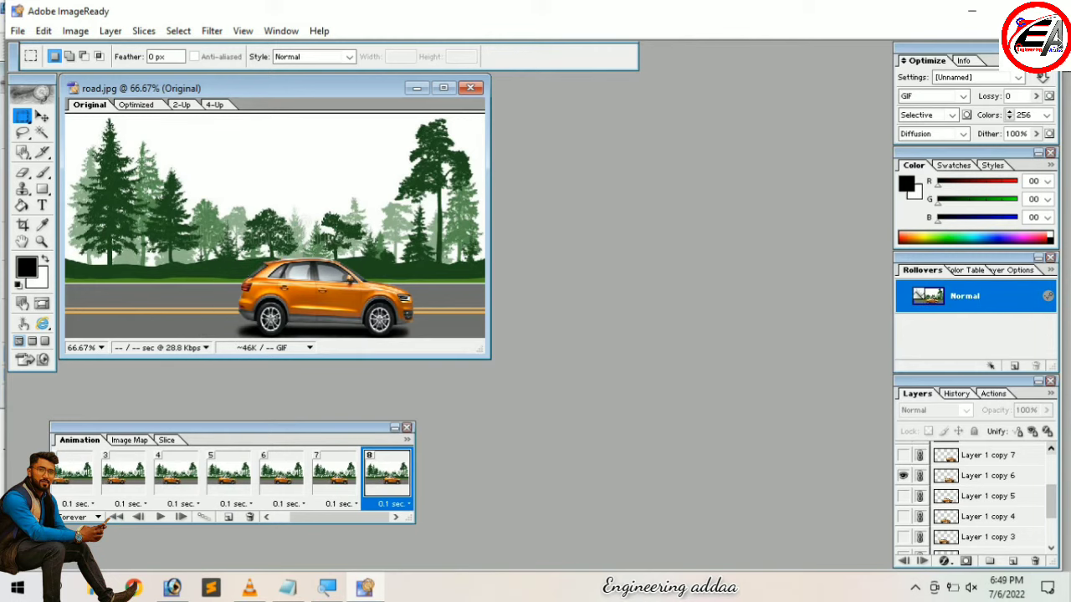
left_click(903, 455)
left_click(902, 475)
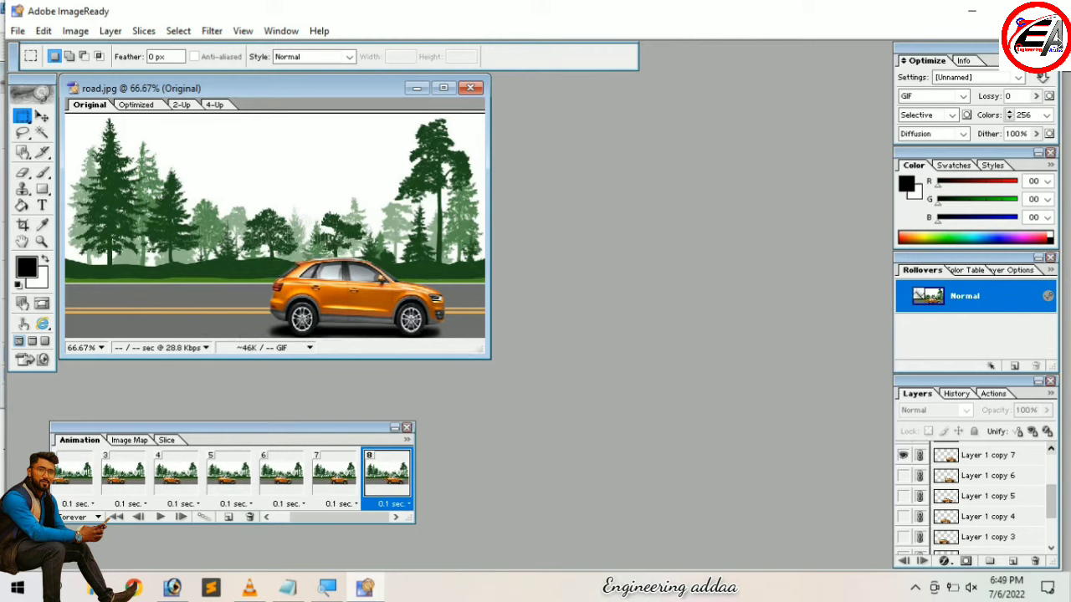
- Add frames 9 and 10 showing Layer 1 copy 8 and copy 9
left_click(227, 517)
scroll(987, 494, "up", 3)
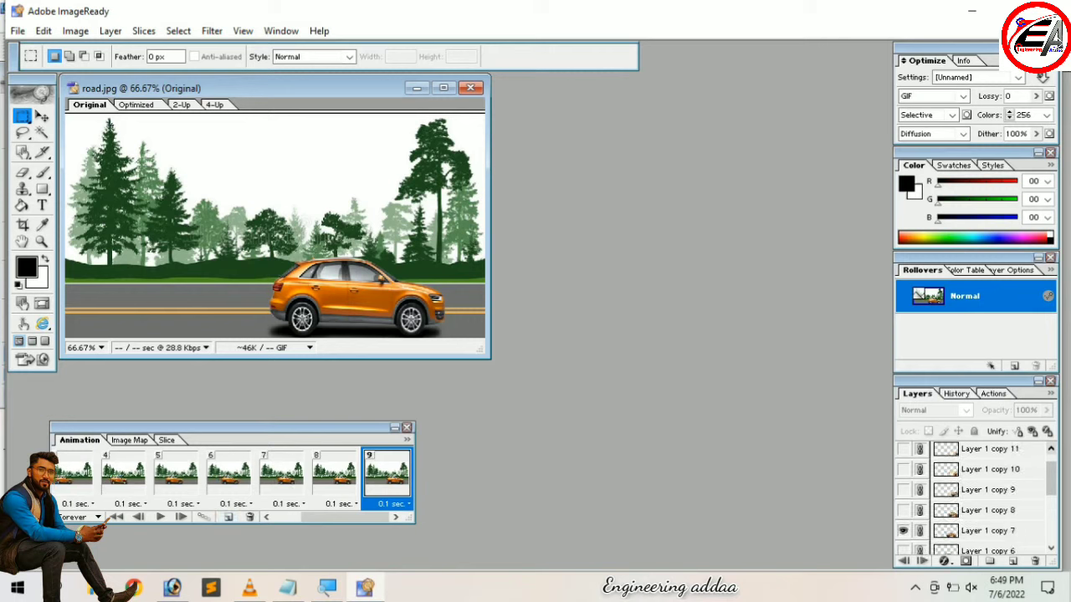
left_click(902, 510)
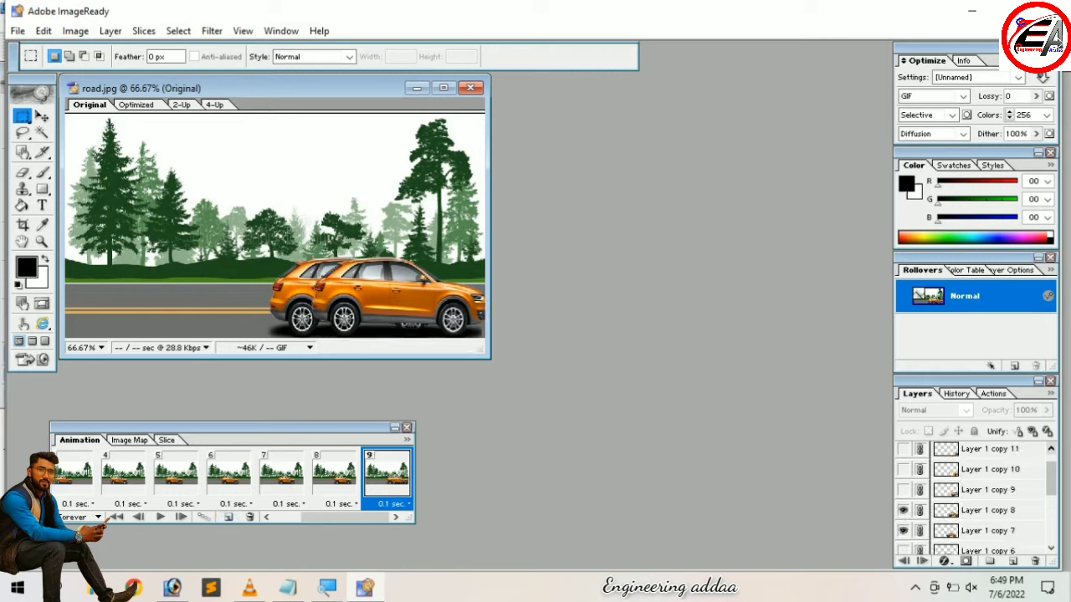
left_click(903, 531)
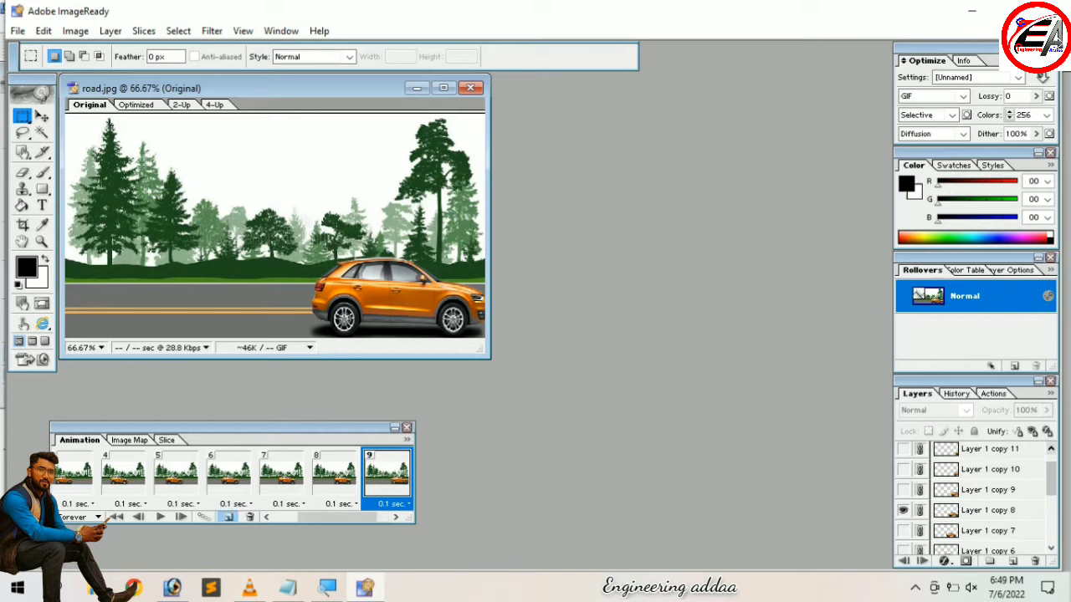
left_click(228, 516)
left_click(903, 490)
left_click(903, 509)
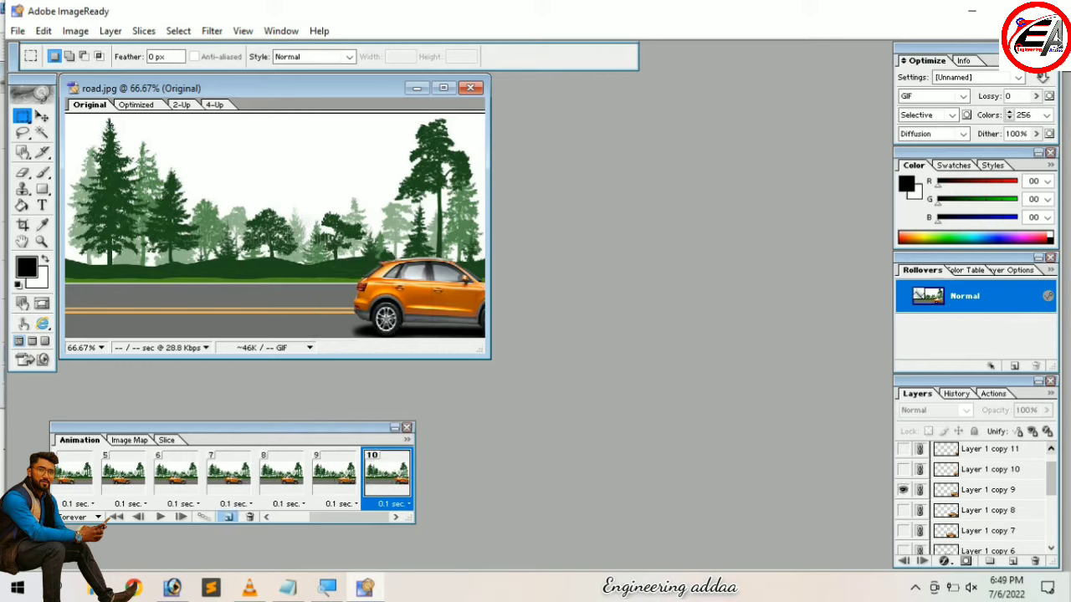
- Add frames 11 and 12 showing Layer 1 copy 10 and copy 11
left_click(228, 517)
left_click(903, 469)
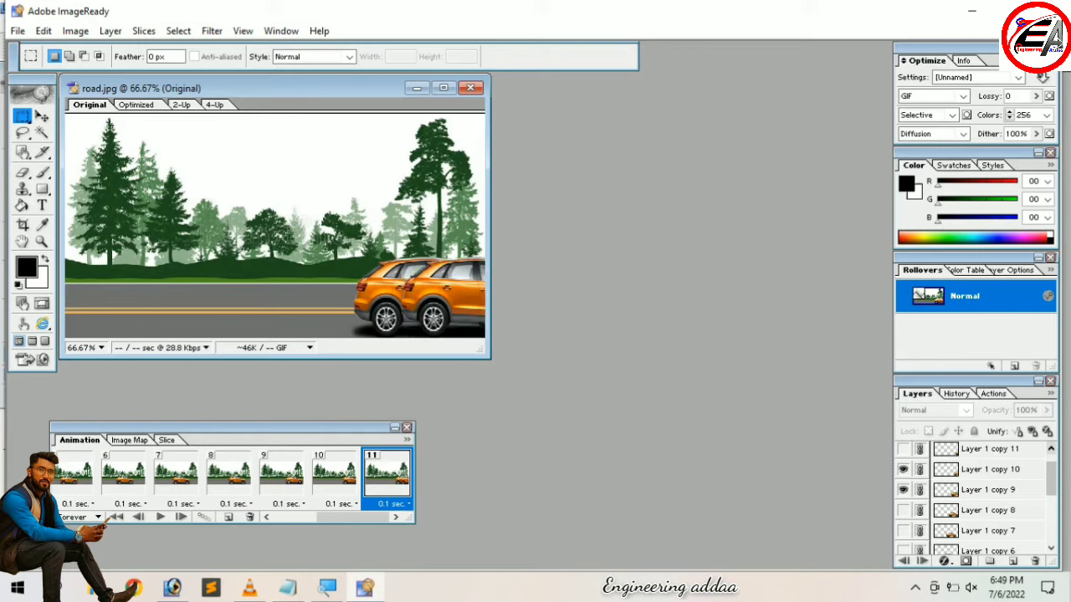
left_click(902, 490)
left_click(227, 517)
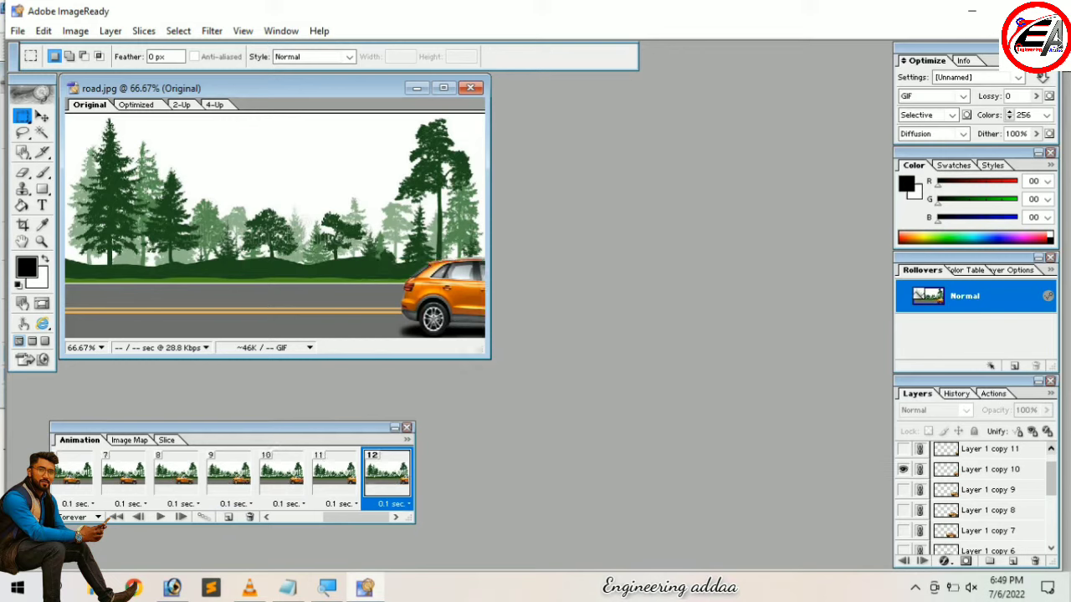
left_click(903, 448)
left_click(903, 469)
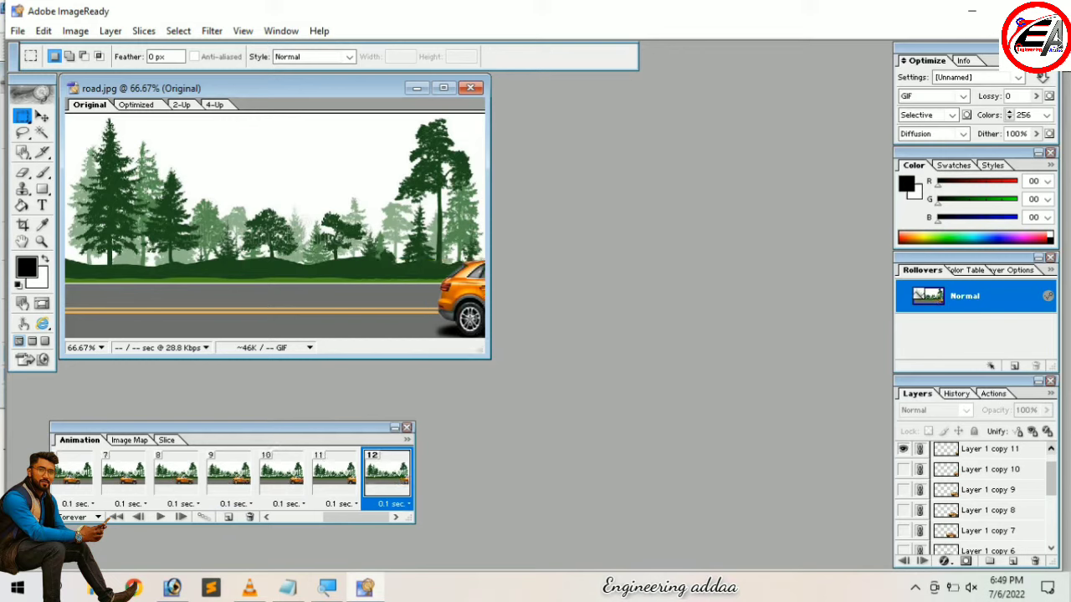
- Duplicate the car layer with Ctrl+J and add frame 13 showing Layer 1 copy 12
key("ctrl+j")
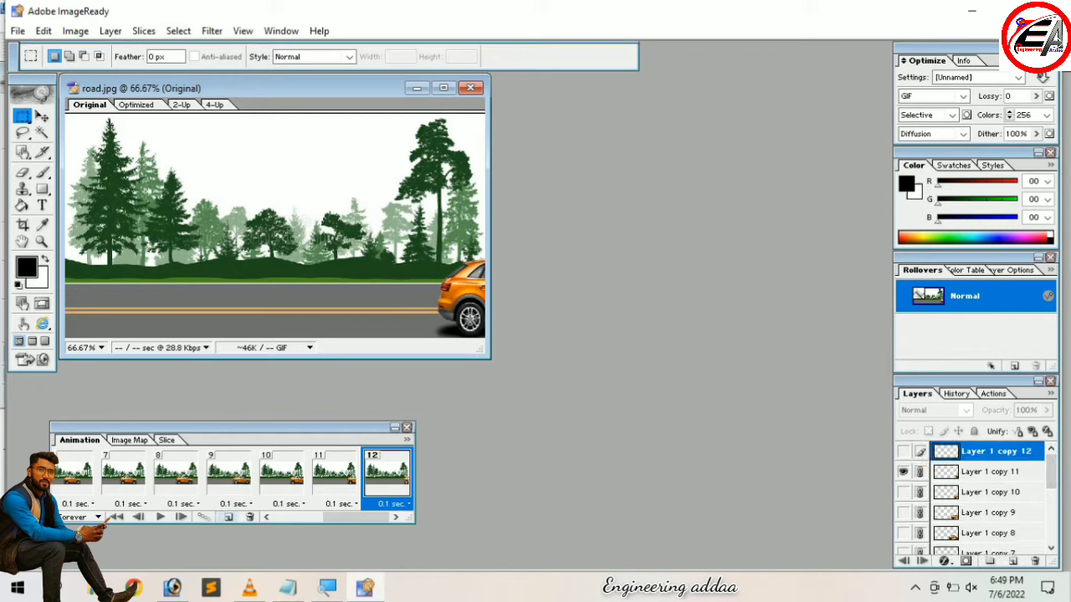
left_click(227, 516)
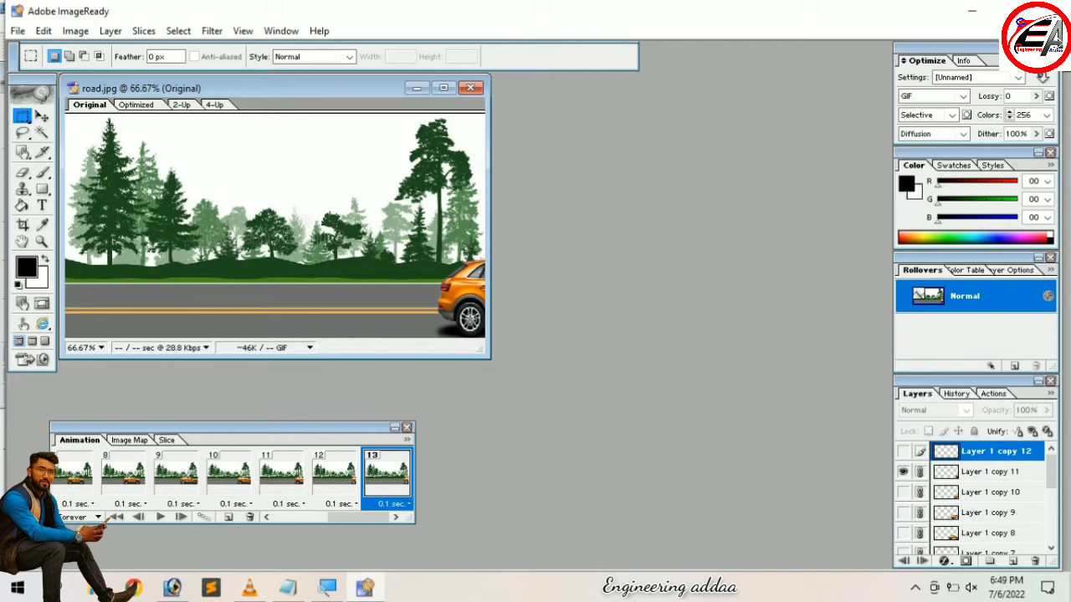
left_click(903, 451)
left_click(902, 471)
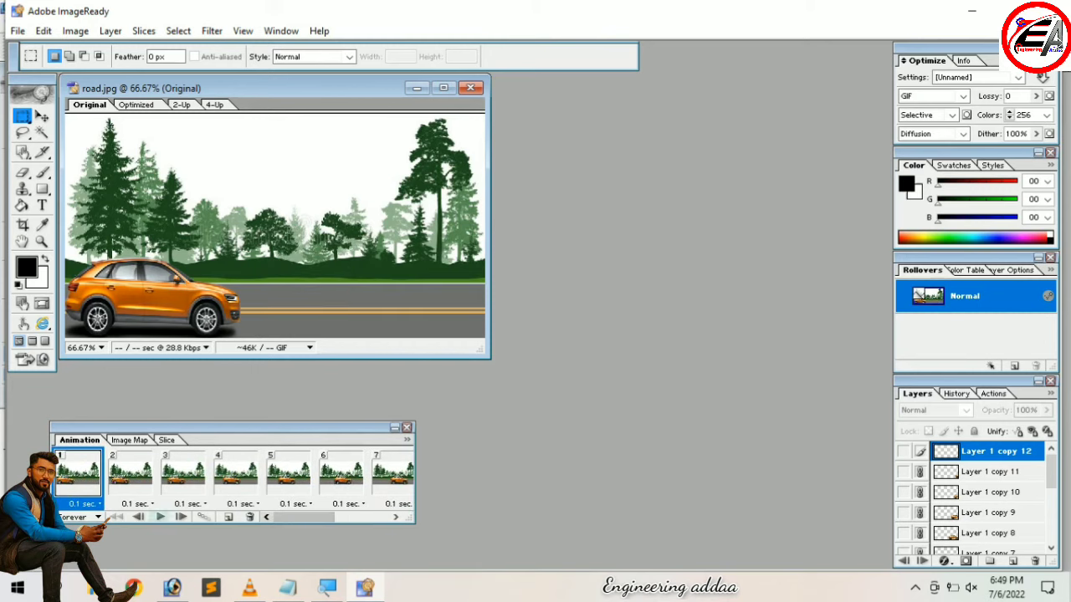
- Preview the 13-frame car animation, then bring up Save Optimized As
left_click(159, 517)
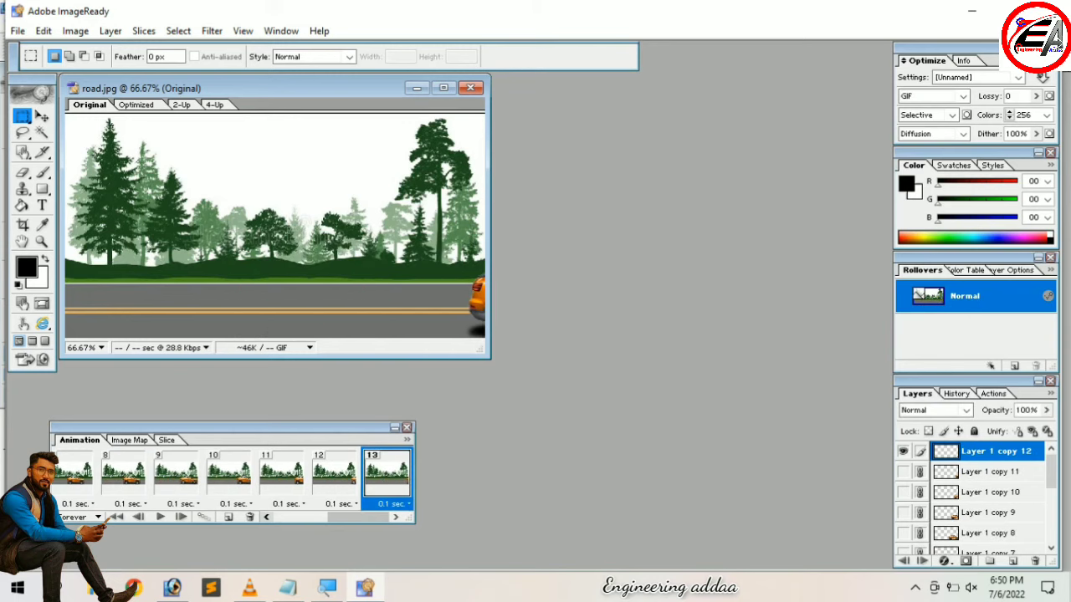
key("ctrl+shift+alt+s")
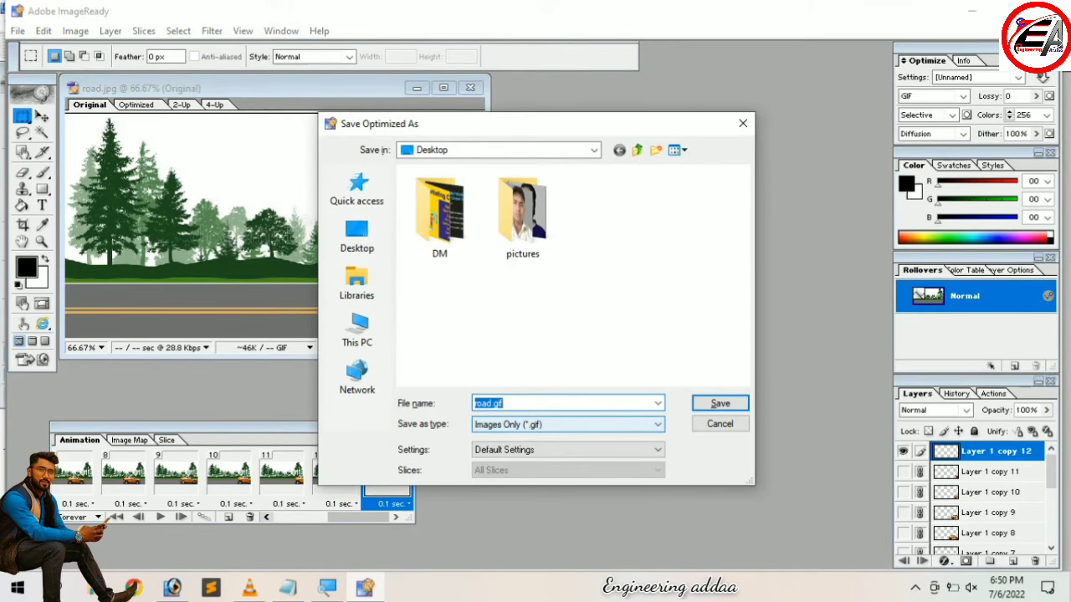
- Save the animation to the Desktop as gifpic with the Images Only (*.gif) type
left_click(357, 234)
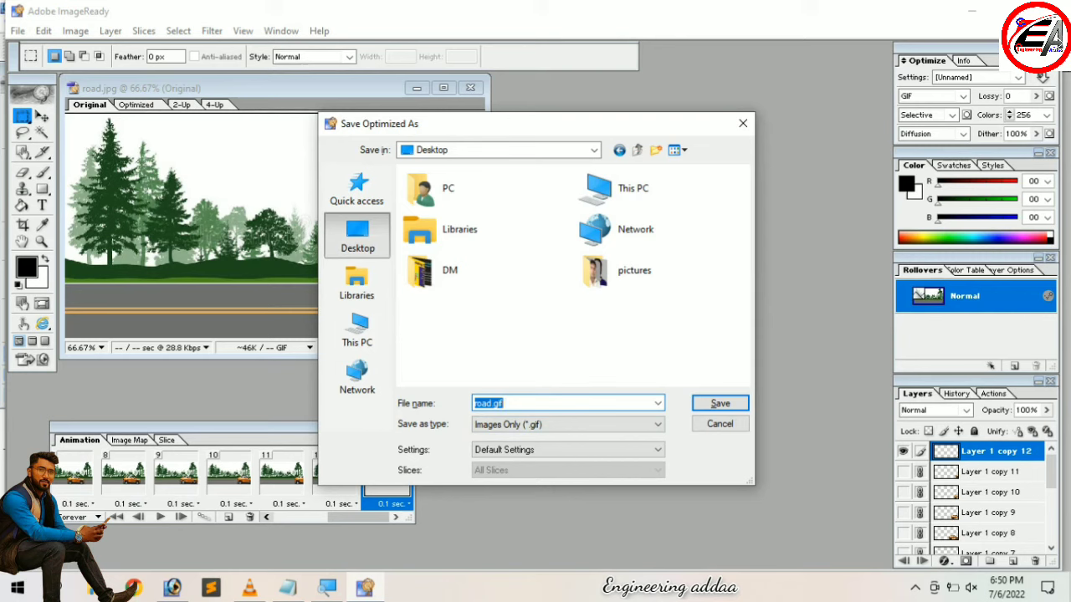
type("gif")
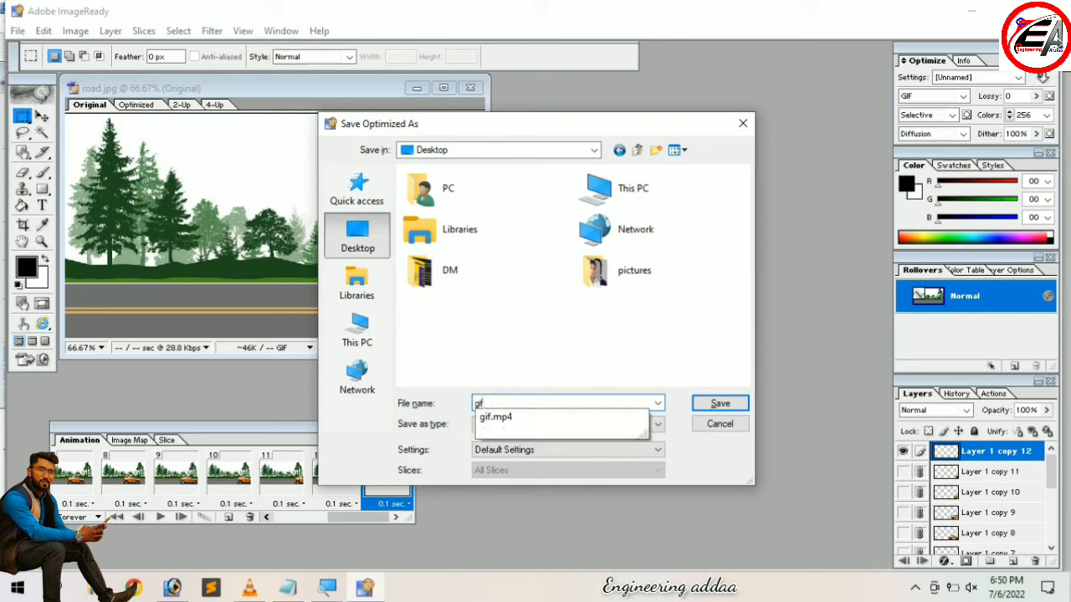
type("pic")
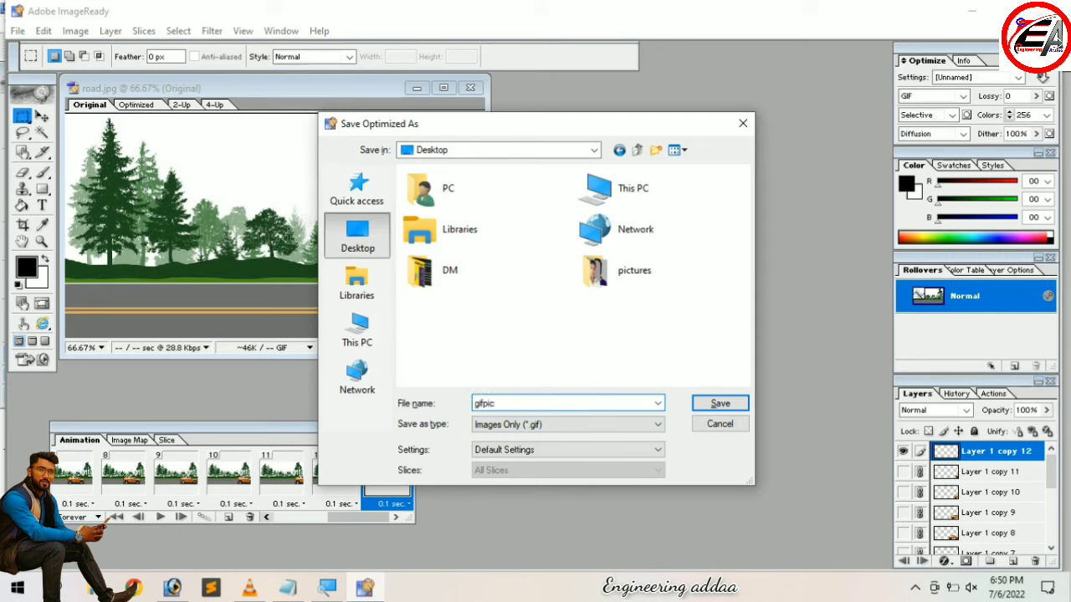
key("Tab")
key("alt+Down")
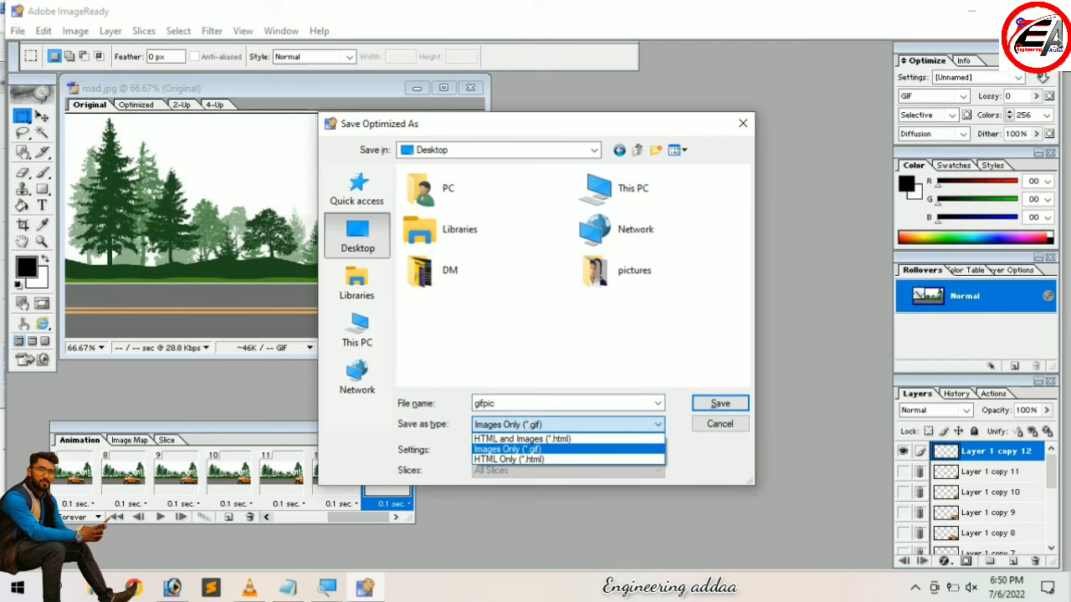
key("Return")
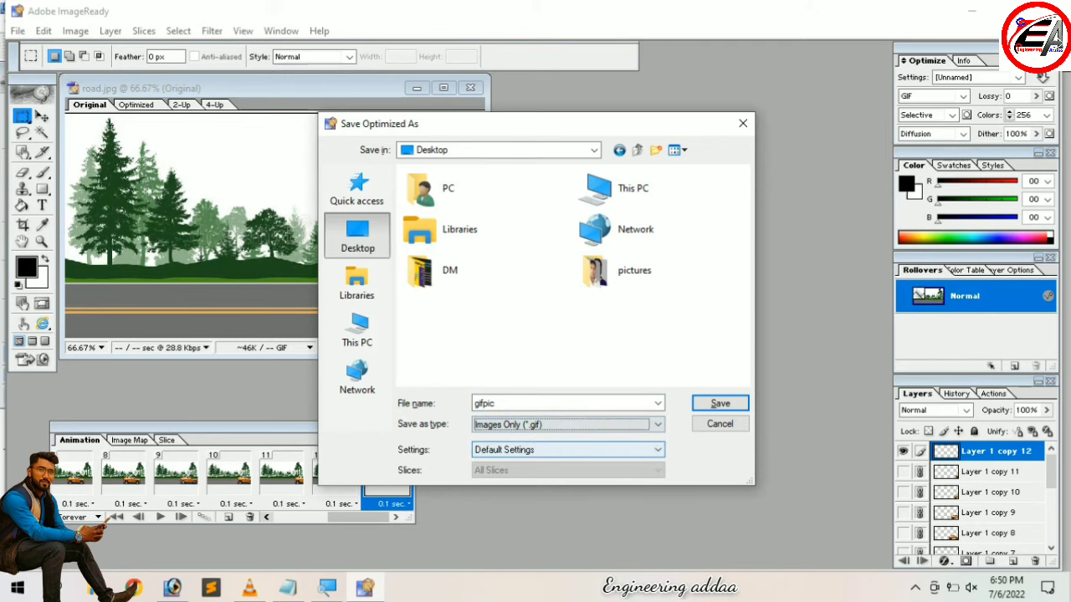
key("Return")
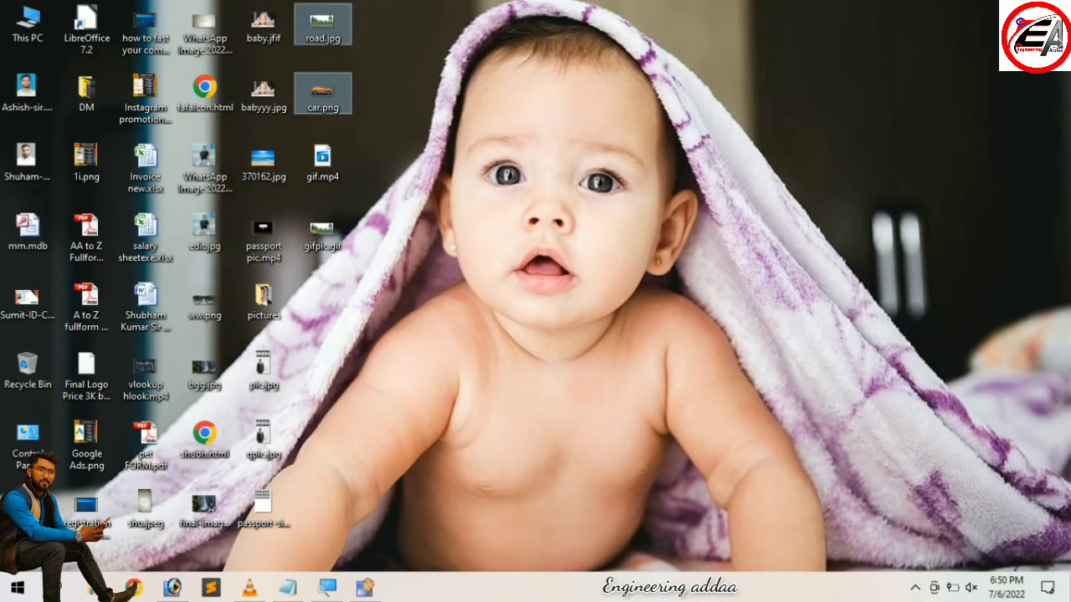
- Open gifpic.gif from the desktop in Photos to watch the car animation
double_click(323, 233)
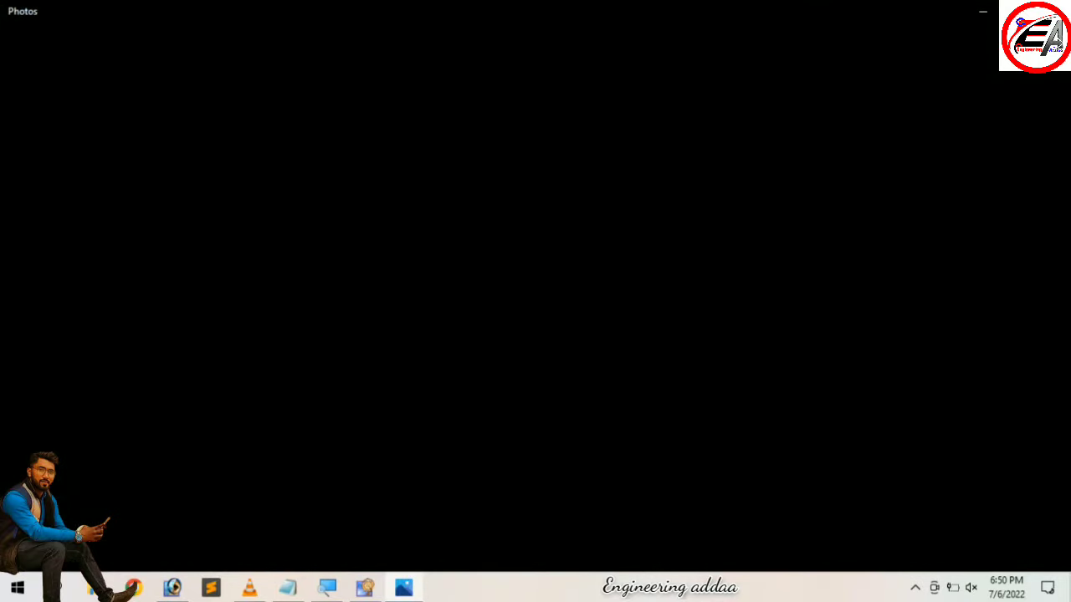